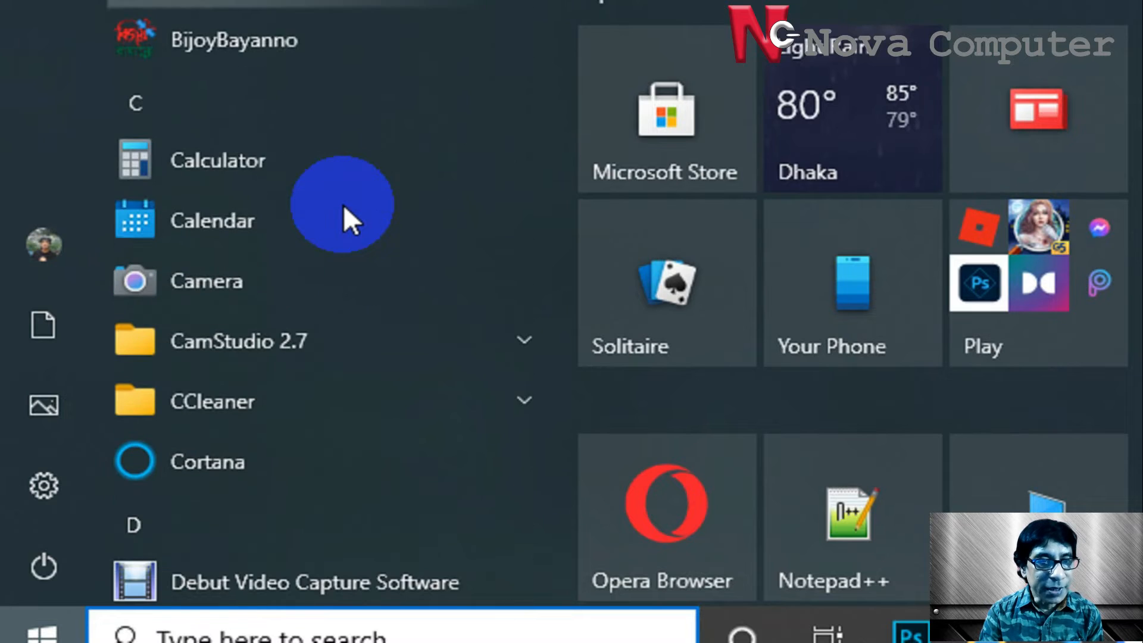
Launch Excel, open the recent workbook nova1.xls and dismiss its document recovery pane.
{"action": "scroll", "coordinate": [344, 205], "scroll_direction": "down", "scroll_amount": 6}
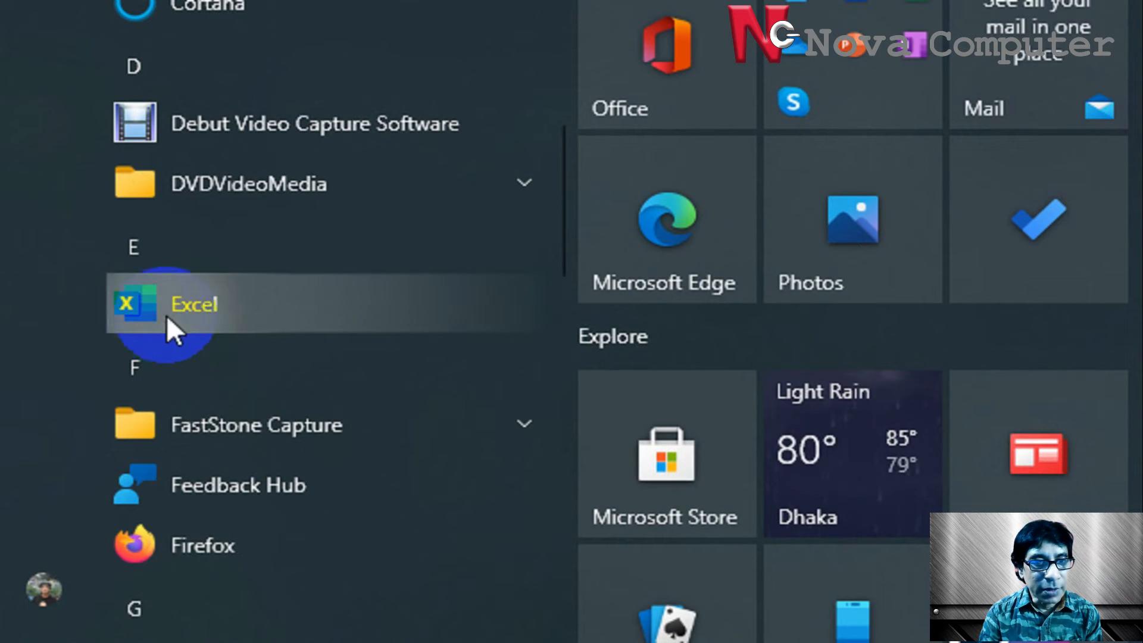
{"action": "left_click", "coordinate": [209, 303]}
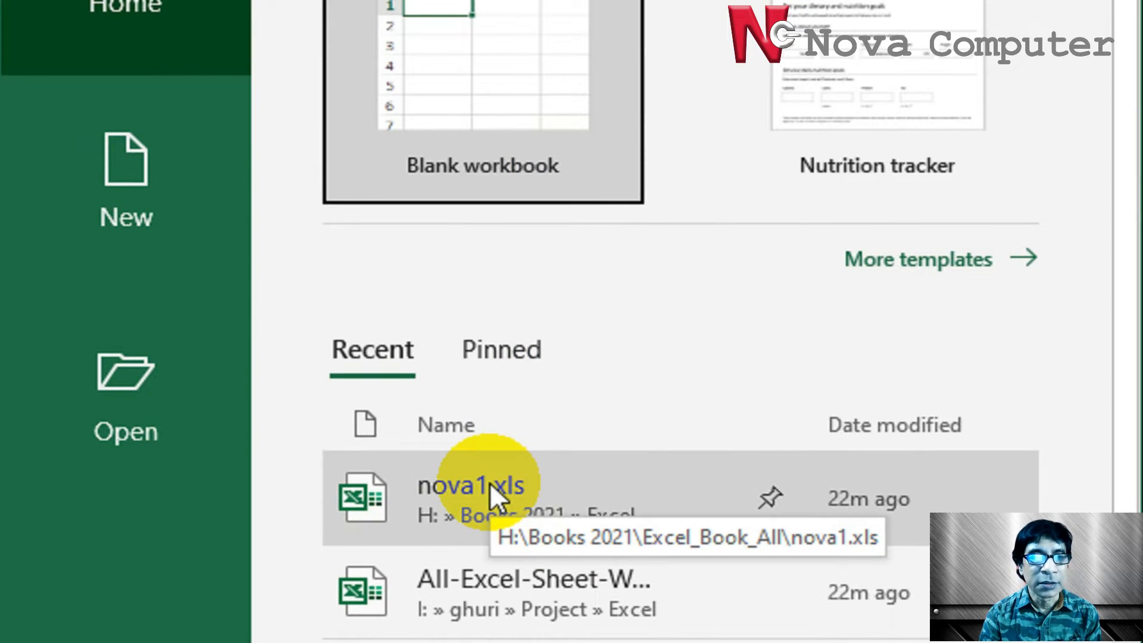
{"action": "left_click", "coordinate": [490, 483]}
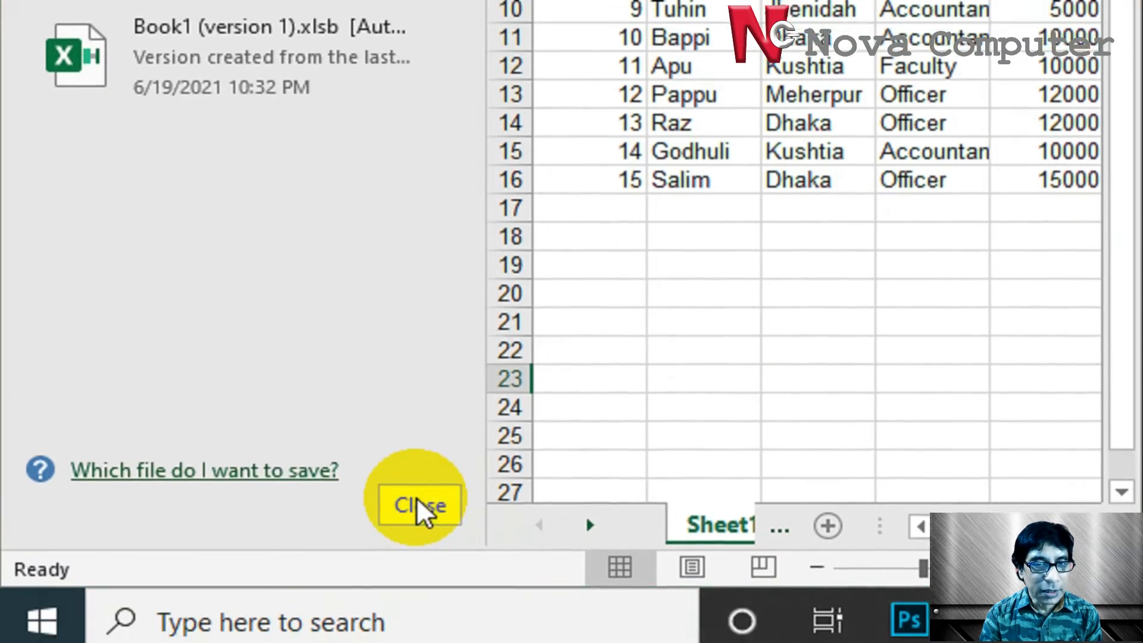
{"action": "left_click", "coordinate": [419, 503]}
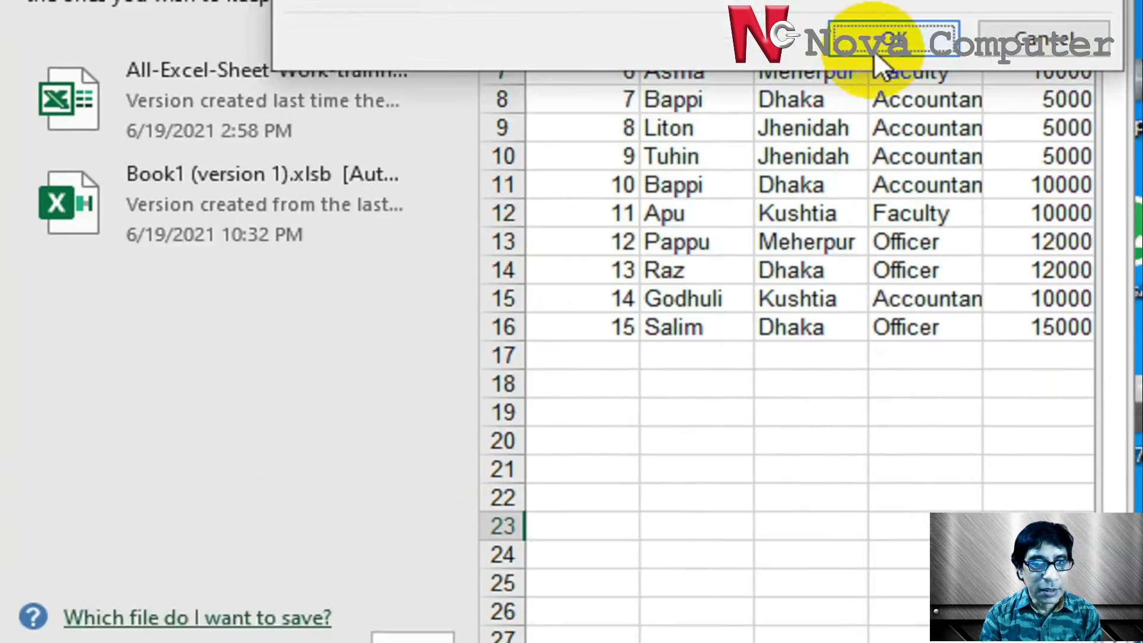
{"action": "left_click", "coordinate": [874, 50]}
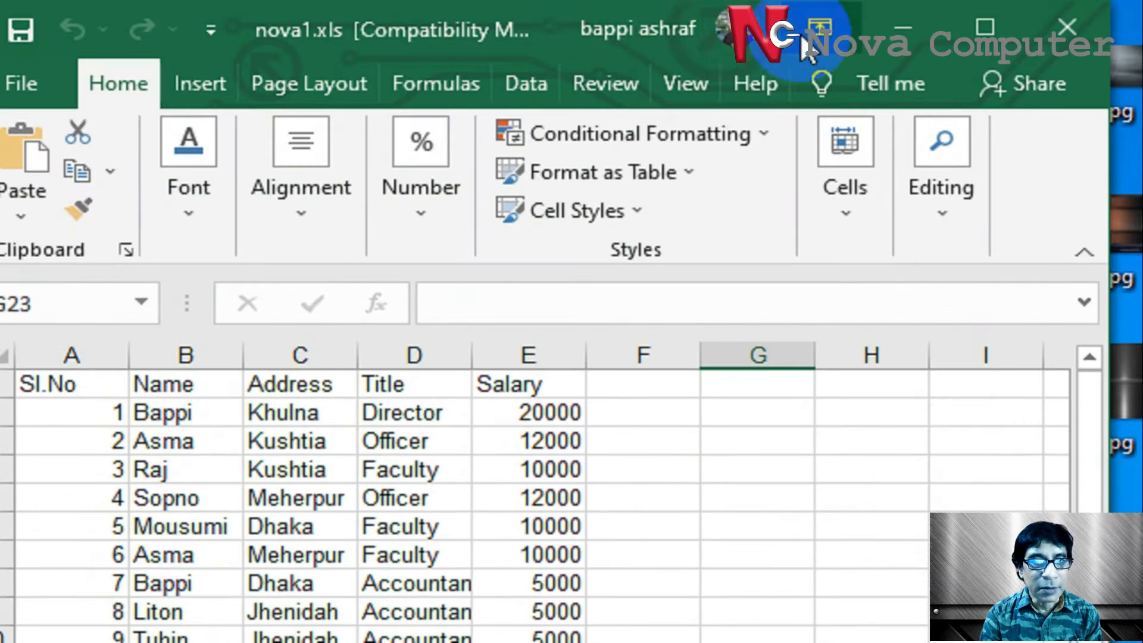
Create a blank workbook and arrange its window side by side with nova1.xls.
{"action": "left_click_drag", "start_coordinate": [542, 31], "coordinate": [1002, 37]}
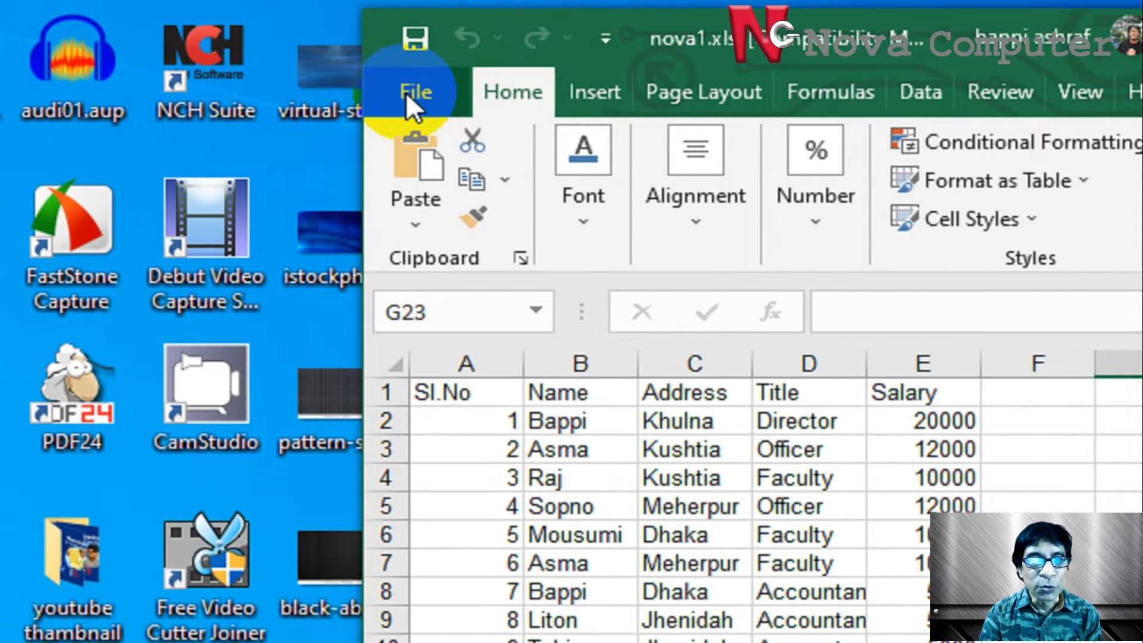
{"action": "left_click", "coordinate": [407, 91]}
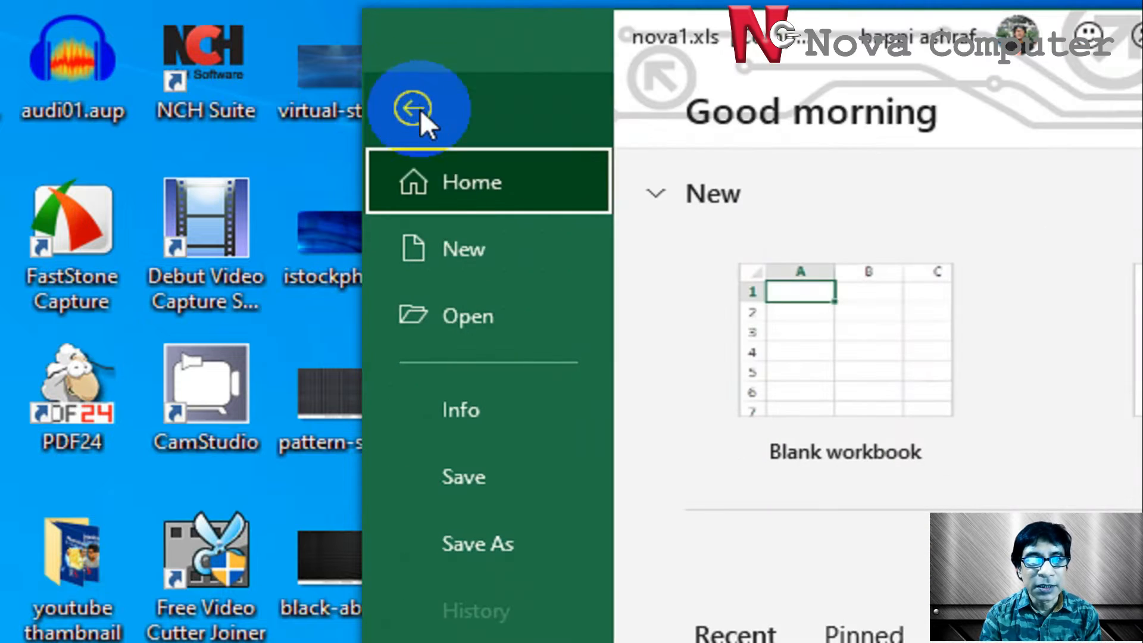
{"action": "left_click", "coordinate": [452, 247]}
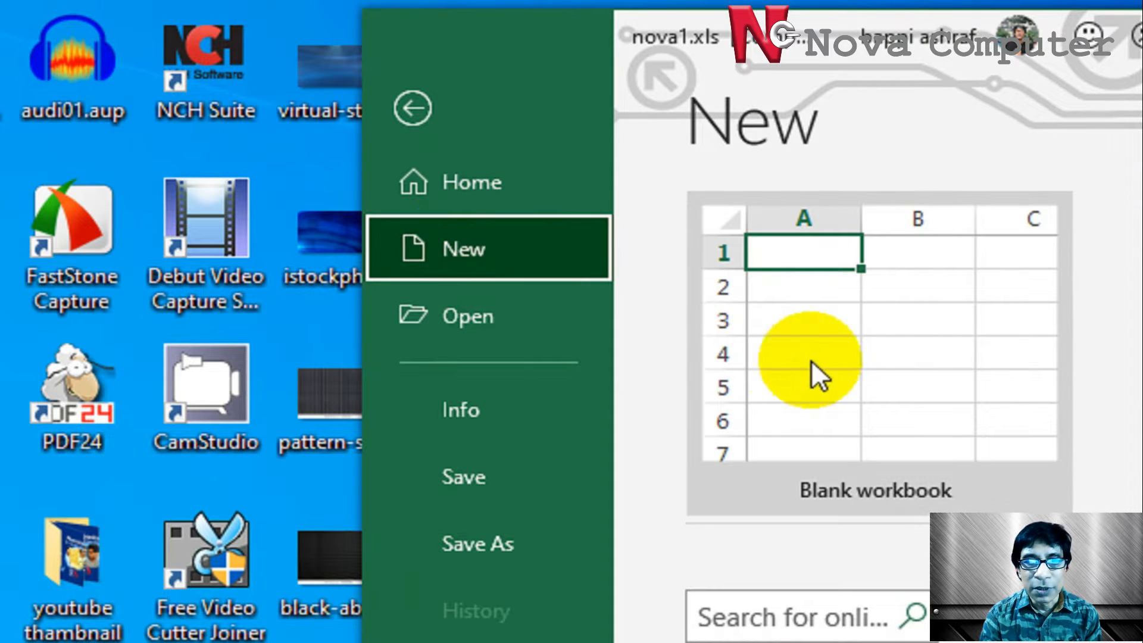
{"action": "left_click", "coordinate": [837, 352]}
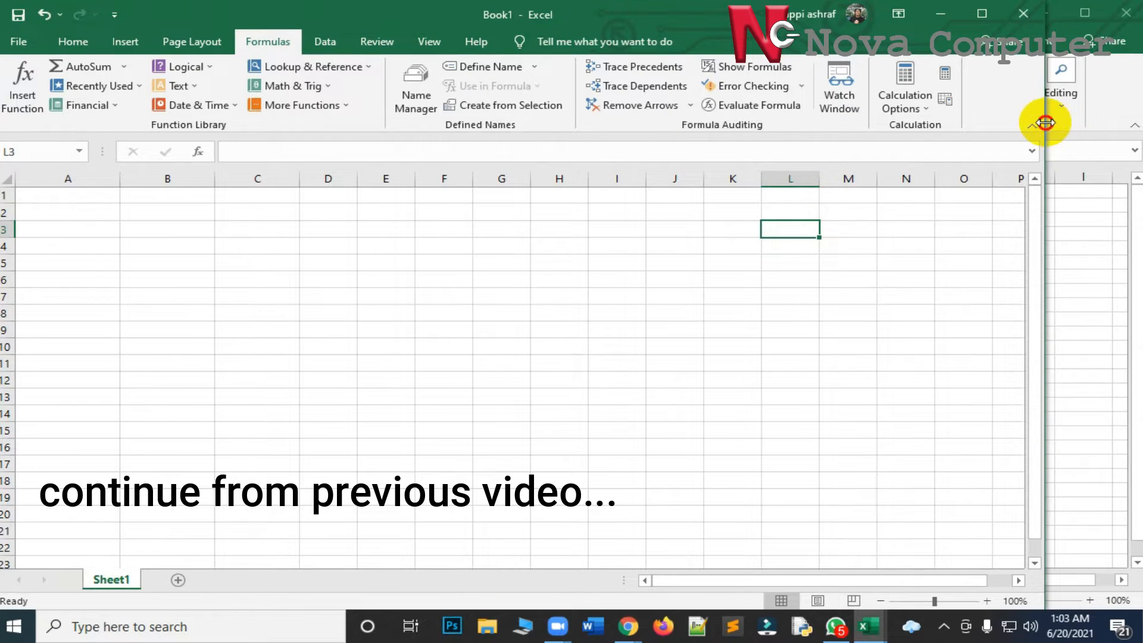
{"action": "left_click_drag", "start_coordinate": [1046, 122], "coordinate": [563, 194]}
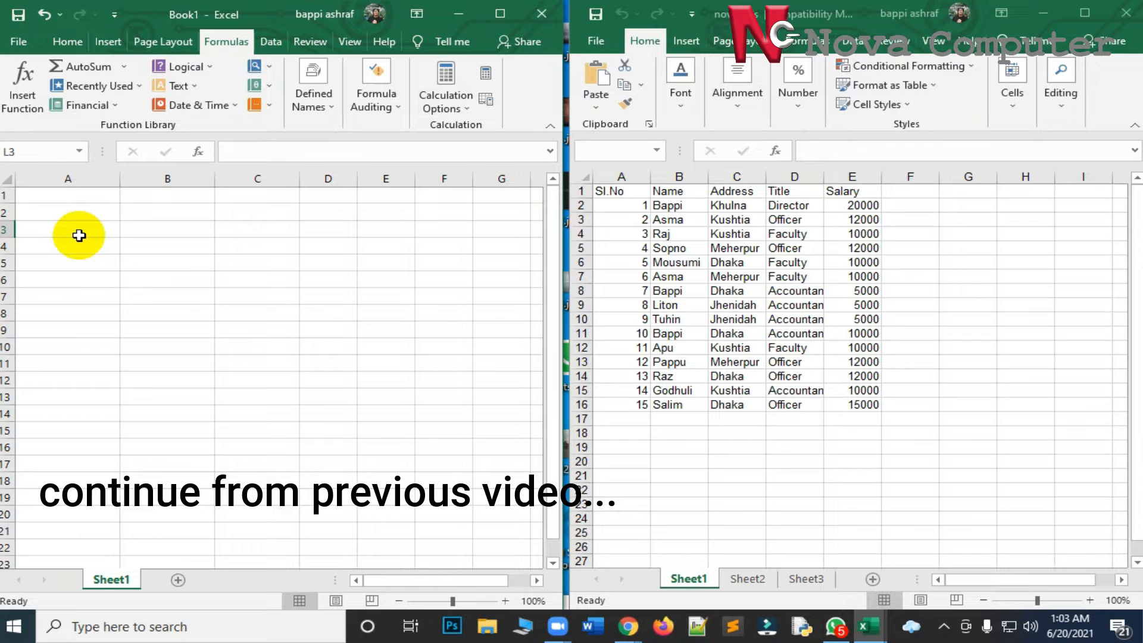
Enter the column headings Sl. No, Name and Address in cells A1 to C1 of the blank workbook.
{"action": "left_click", "coordinate": [63, 197]}
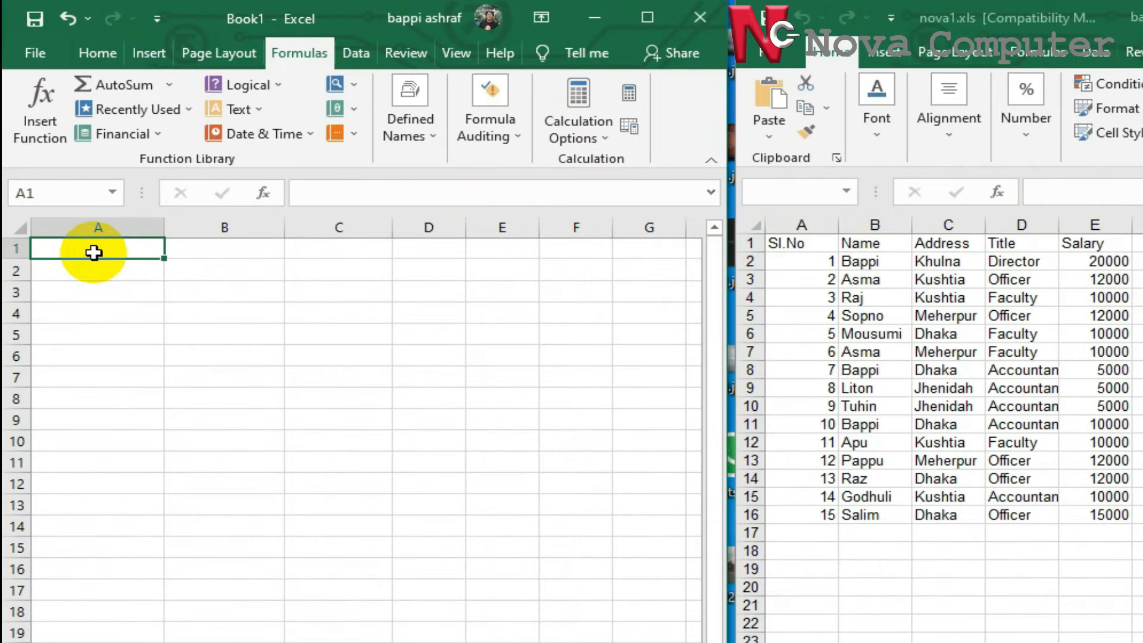
{"action": "type", "text": "S"}
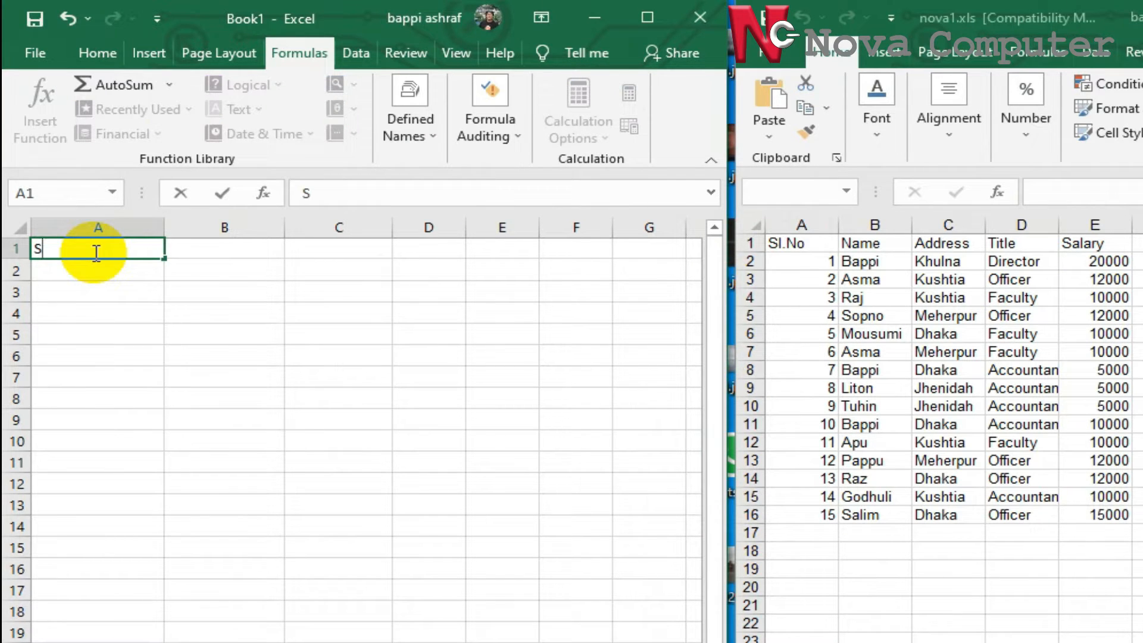
{"action": "type", "text": "l. No"}
{"action": "left_click", "coordinate": [223, 255]}
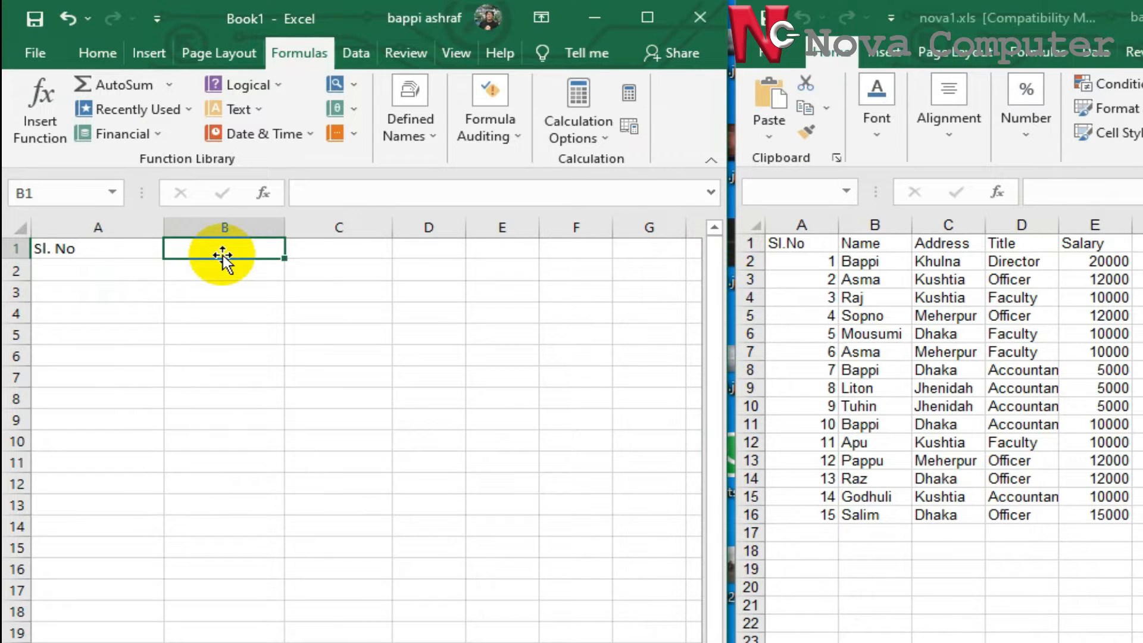
{"action": "type", "text": "Name"}
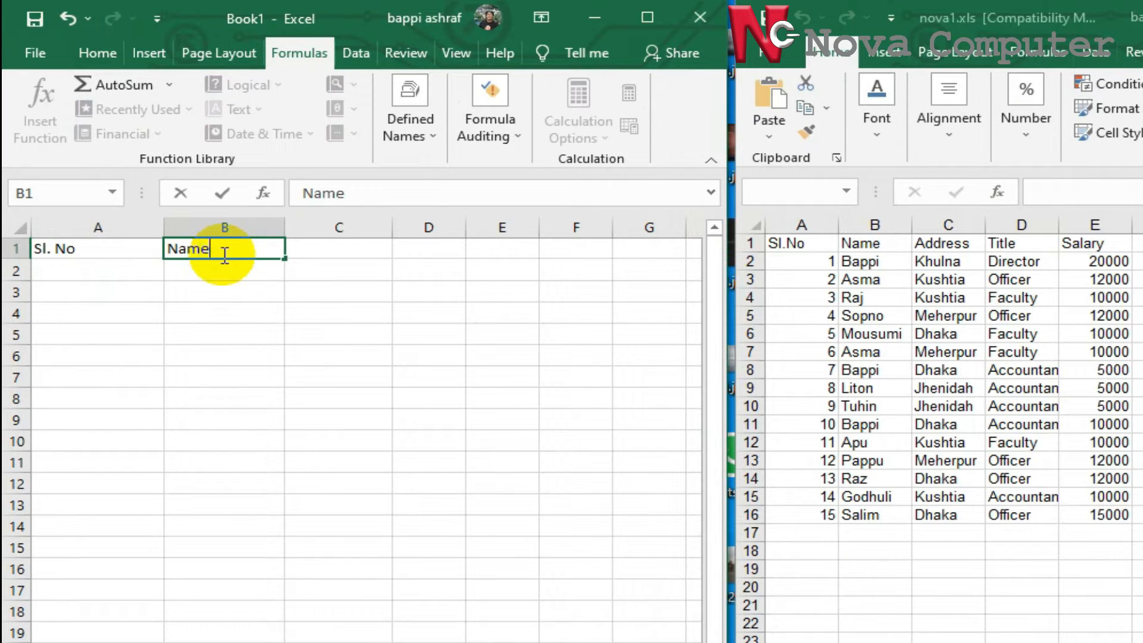
{"action": "key", "text": "Tab"}
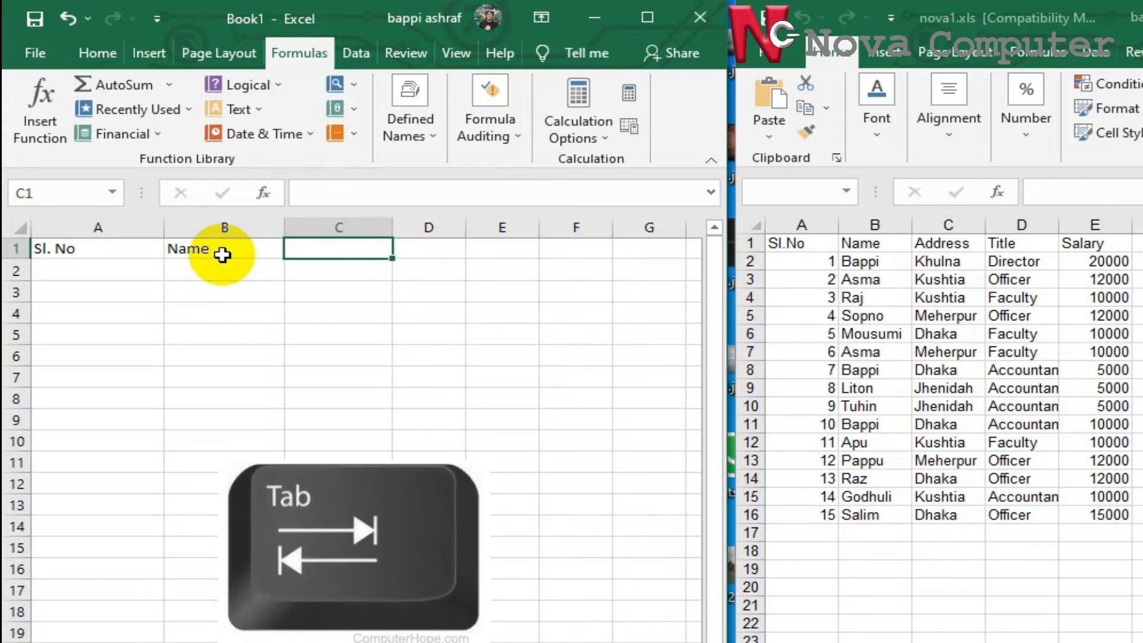
{"action": "type", "text": "A"}
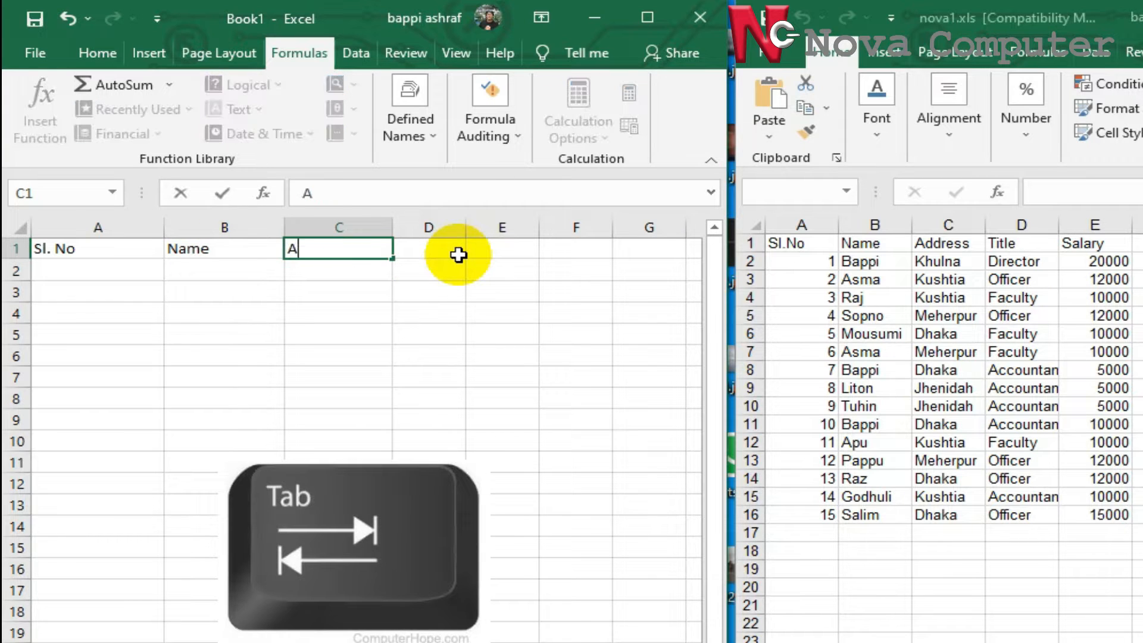
{"action": "type", "text": "ddress"}
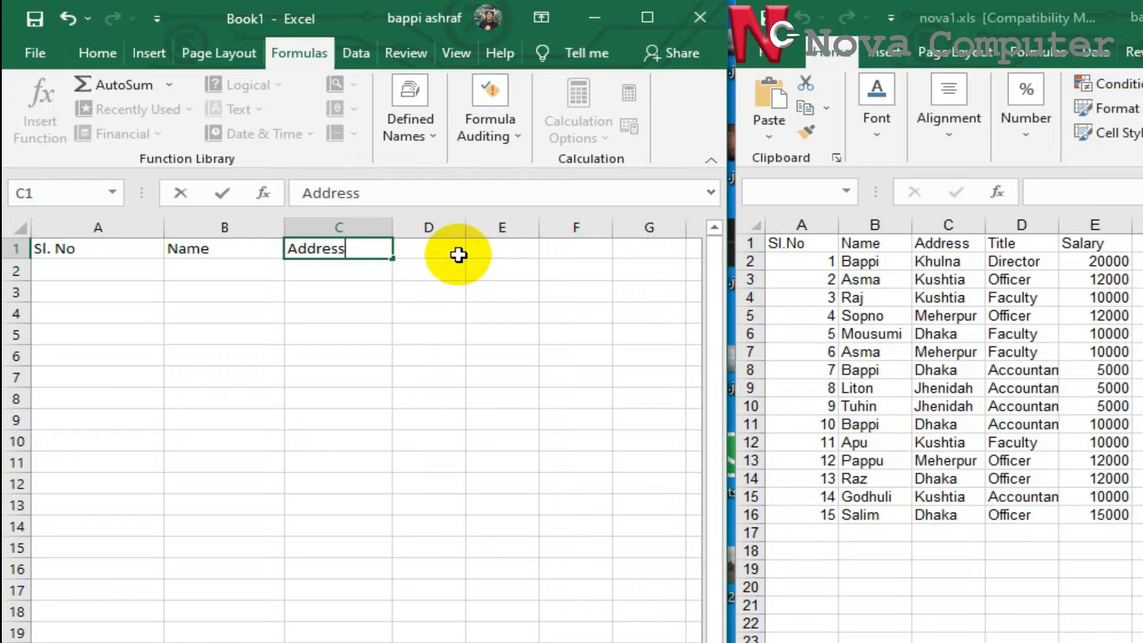
Add the column headings Title and Salary in cells D1 and E1.
{"action": "left_click", "coordinate": [459, 255]}
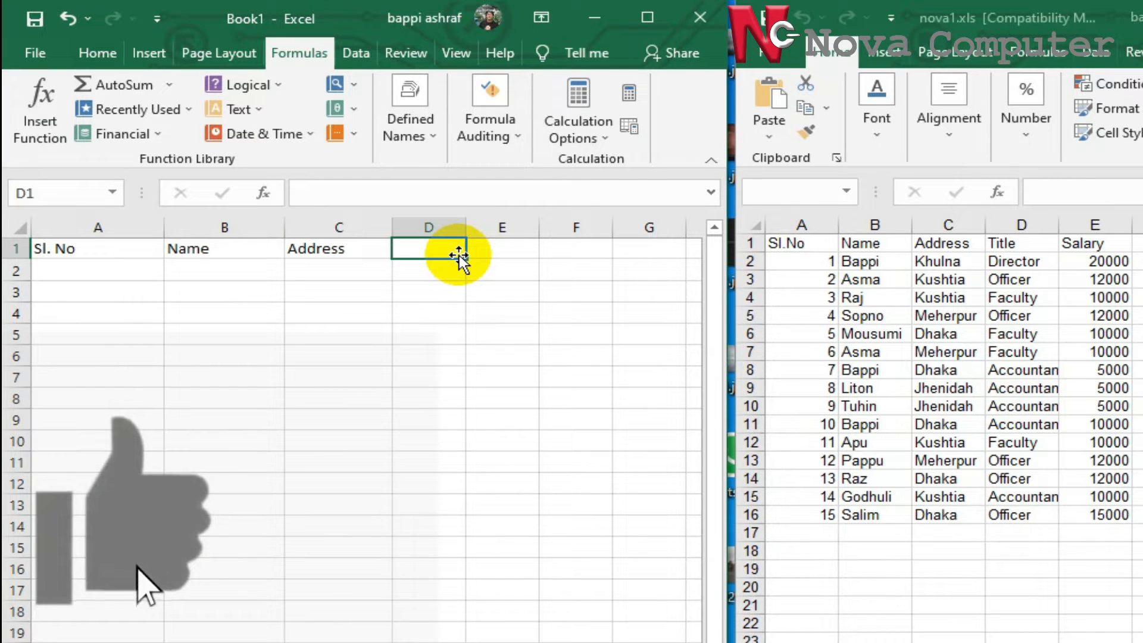
{"action": "type", "text": "Title"}
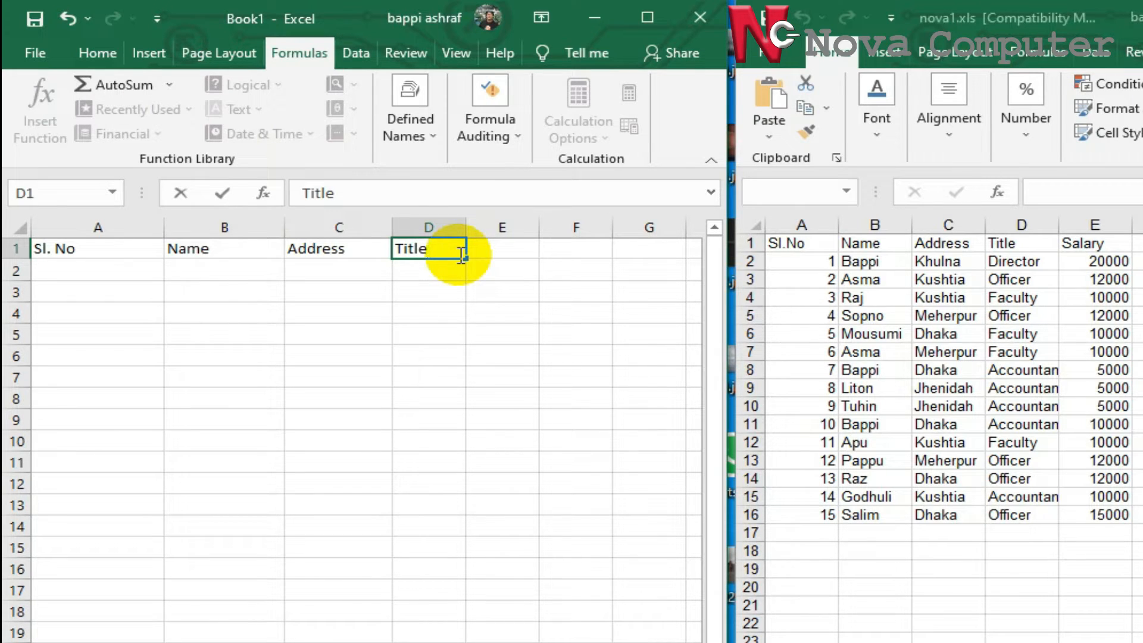
{"action": "key", "text": "Tab"}
{"action": "type", "text": "S"}
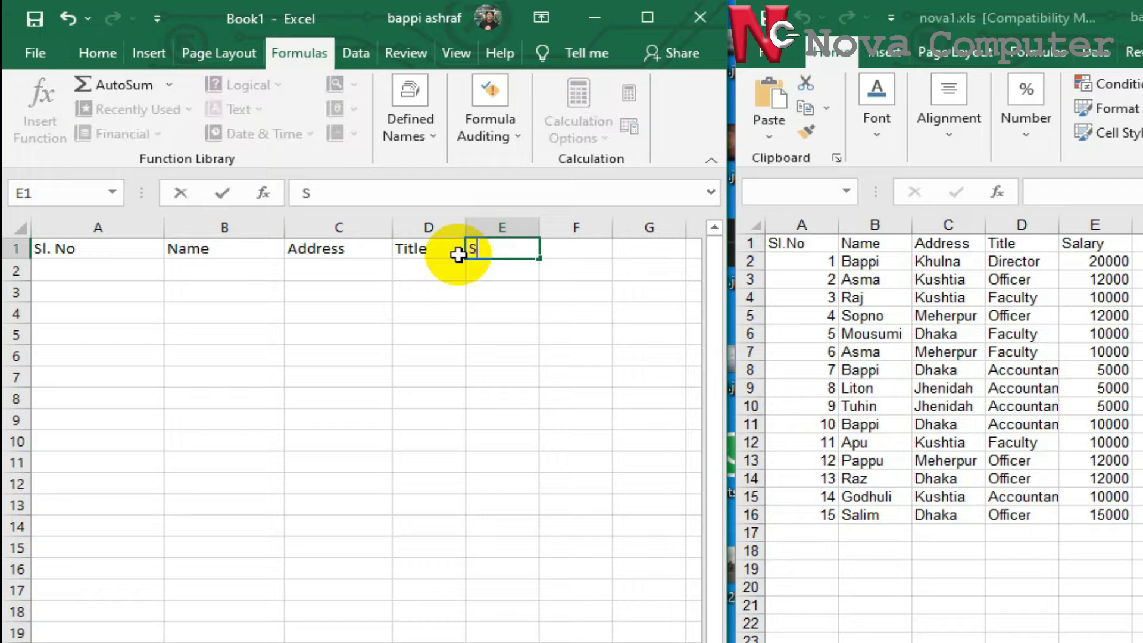
{"action": "type", "text": "alary"}
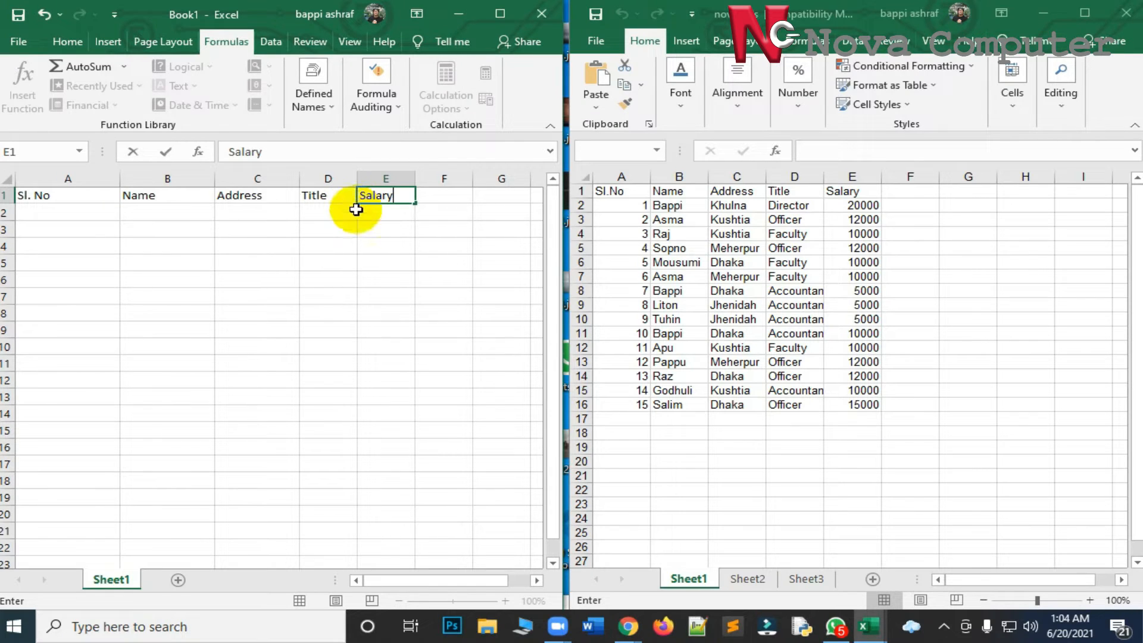
Enter 1 and 2 in A2 and A3 and fill the serial number series down to 15.
{"action": "left_click", "coordinate": [41, 214]}
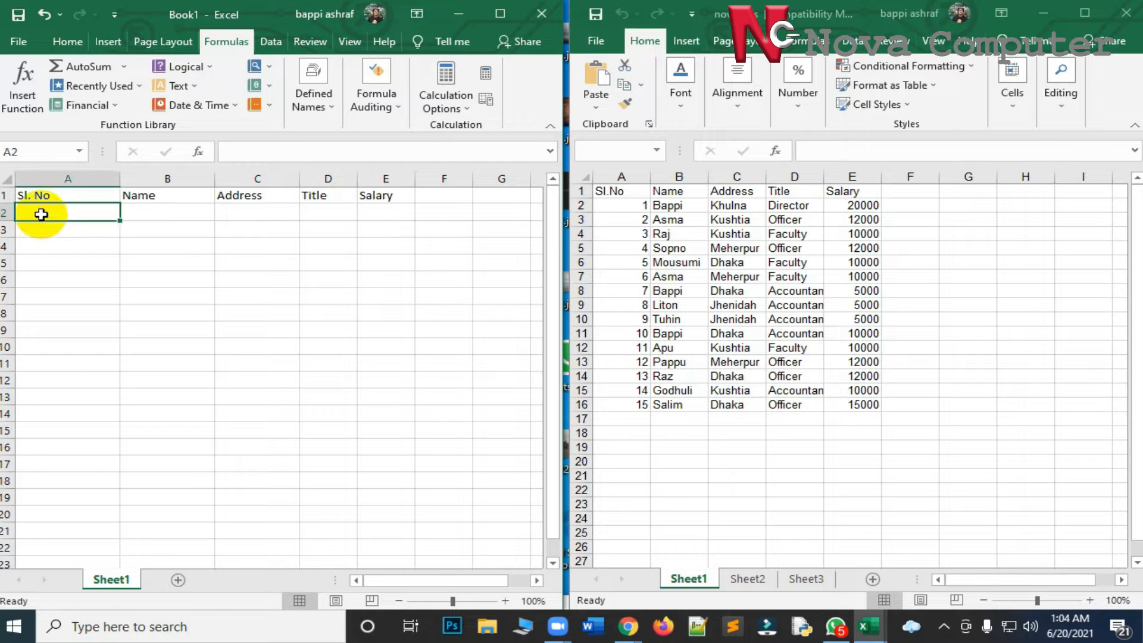
{"action": "type", "text": "1"}
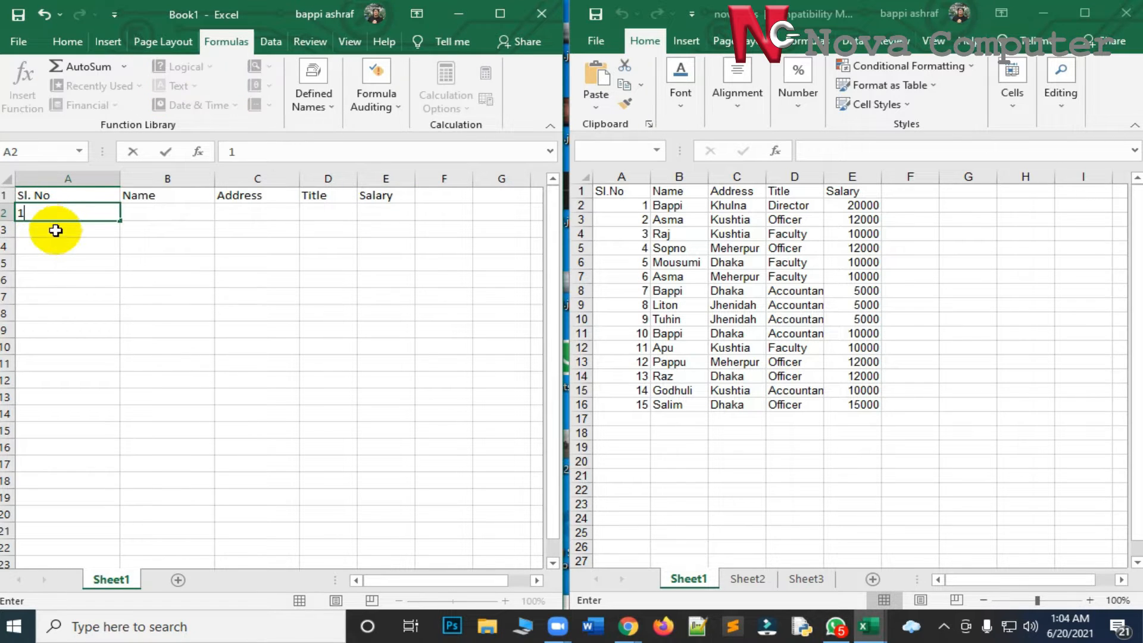
{"action": "left_click", "coordinate": [54, 233]}
{"action": "type", "text": "2"}
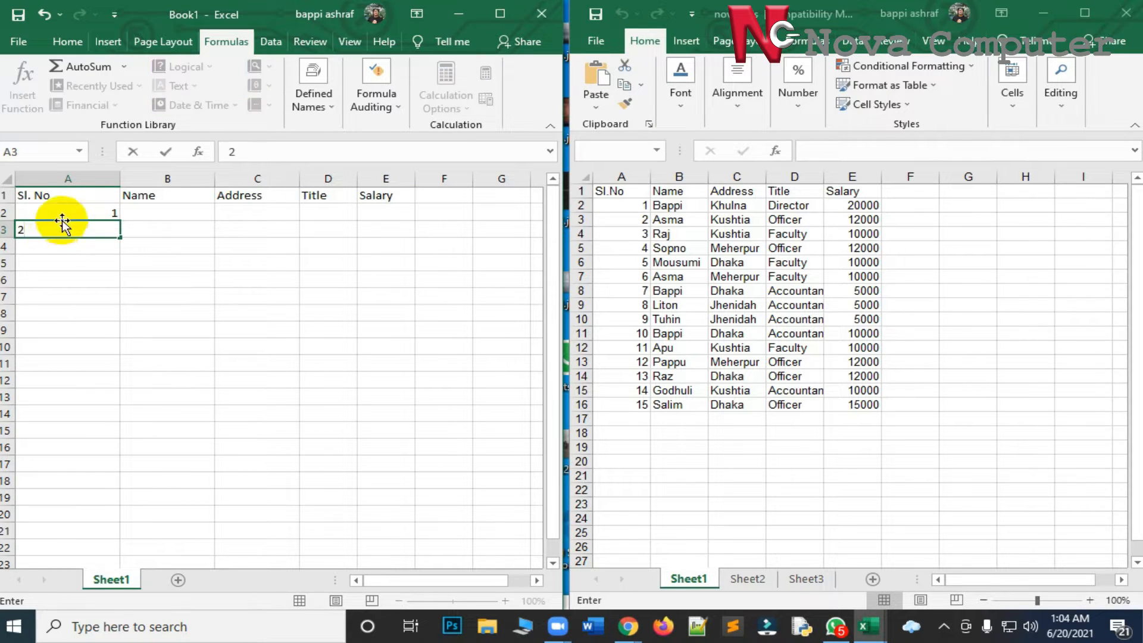
{"action": "left_click_drag", "start_coordinate": [76, 205], "coordinate": [68, 230]}
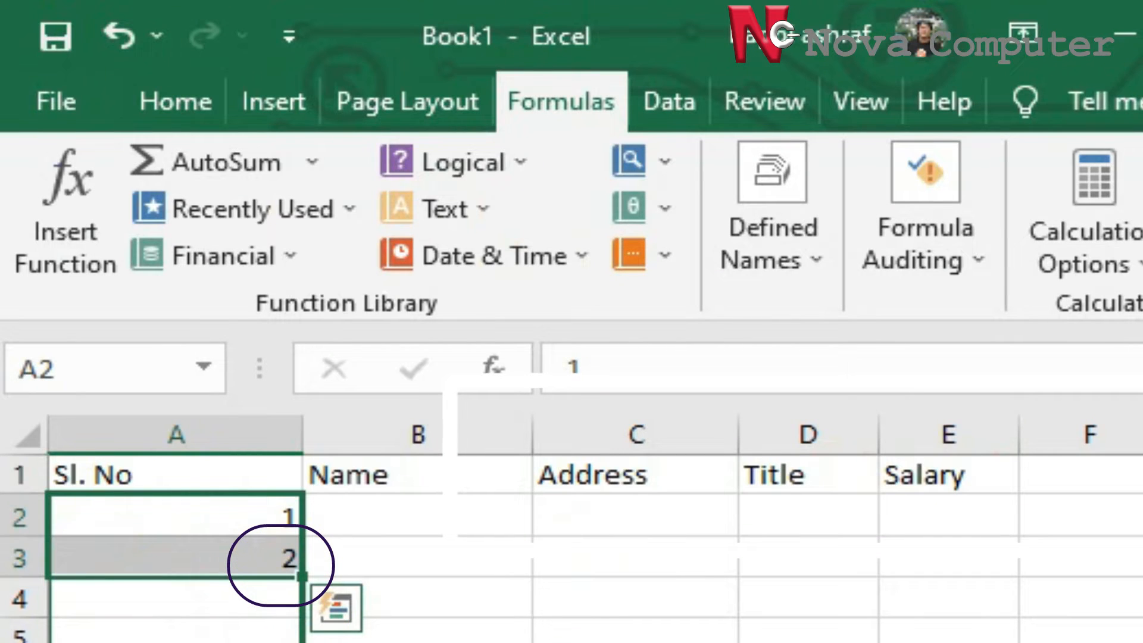
{"action": "left_click_drag", "start_coordinate": [302, 576], "coordinate": [301, 640]}
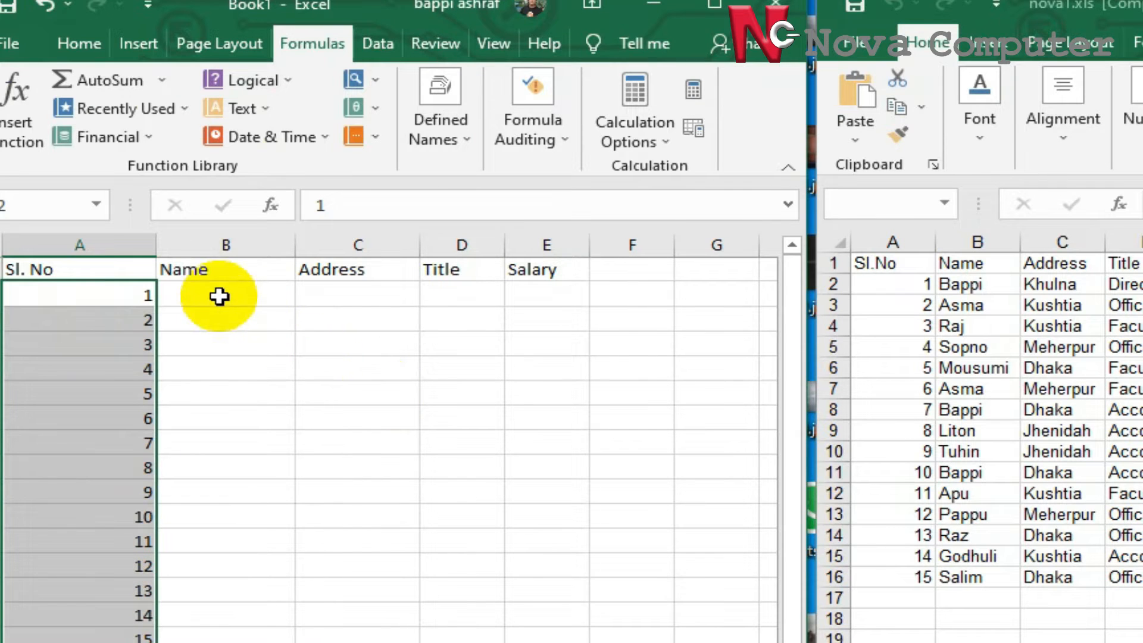
Enter the first employee's name in B2 and Khulna as the address in C2.
{"action": "left_click", "coordinate": [414, 519]}
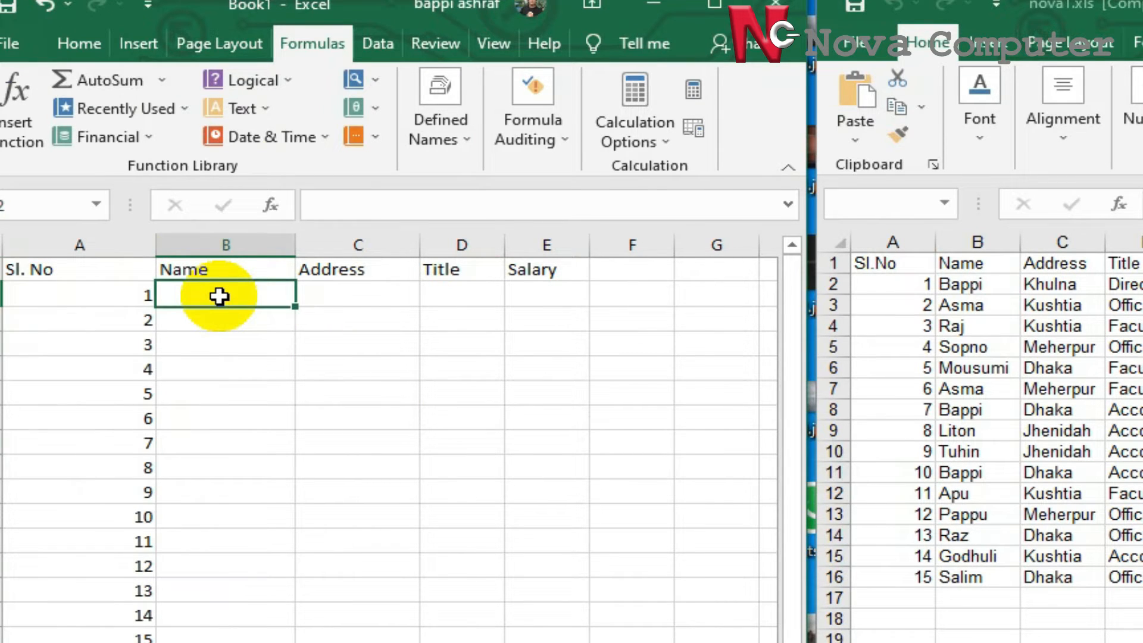
{"action": "type", "text": "Bappi"}
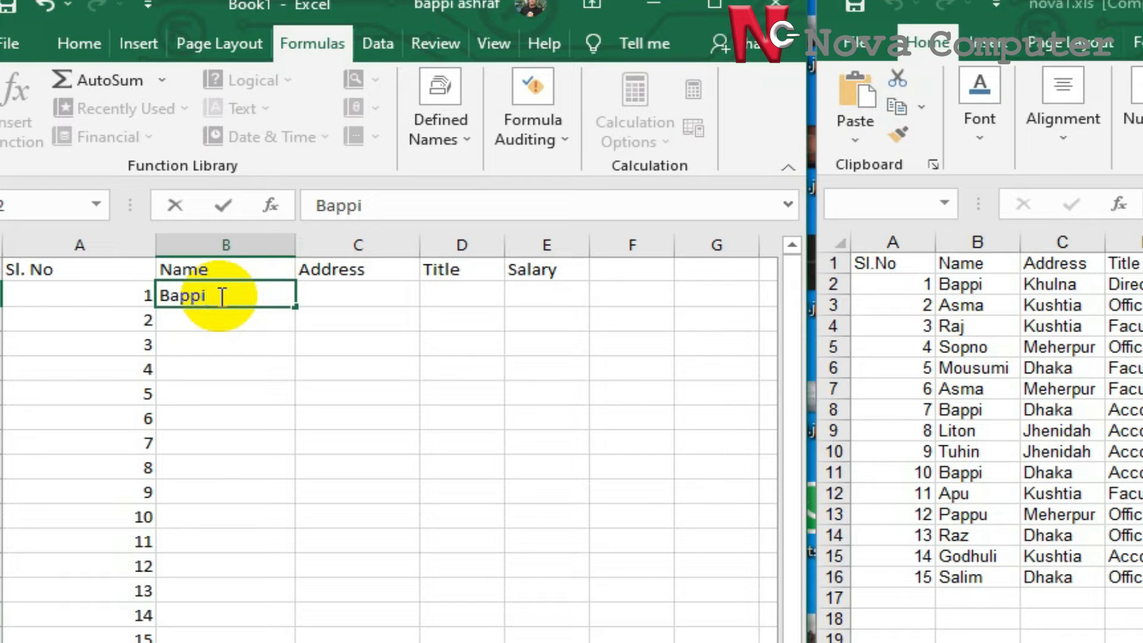
{"action": "key", "text": "Tab"}
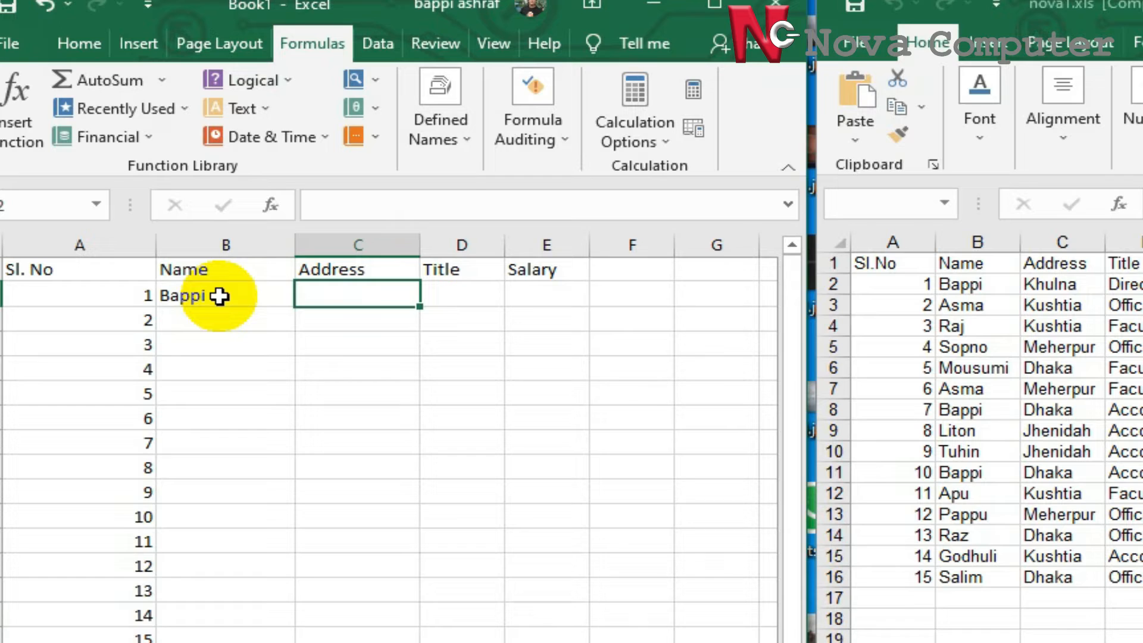
{"action": "type", "text": "Lhu"}
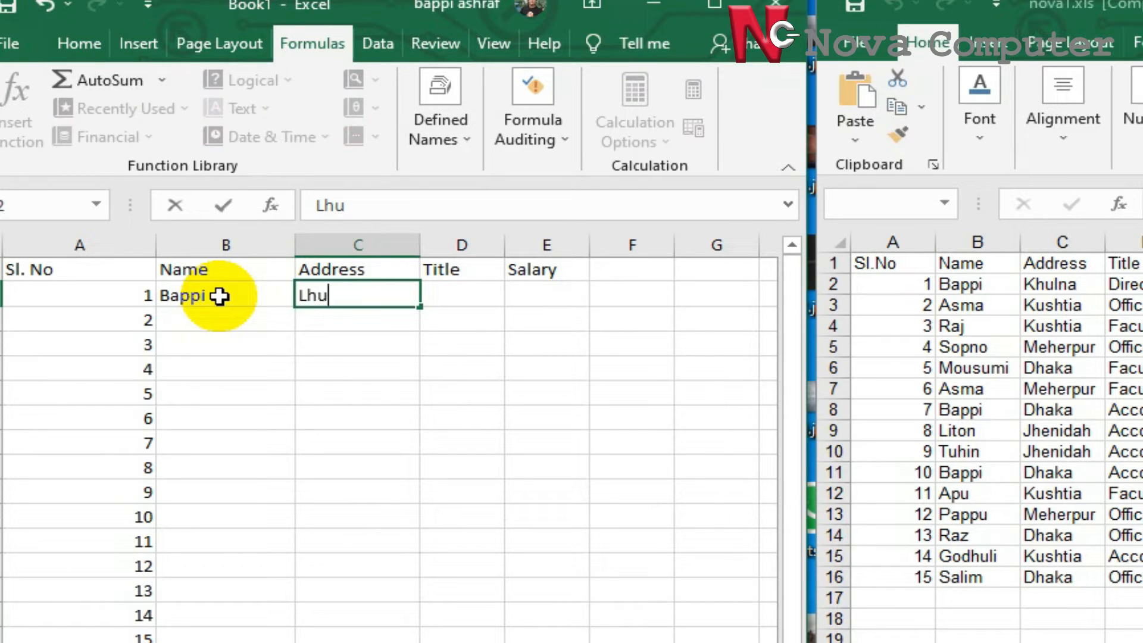
{"action": "type", "text": "lna"}
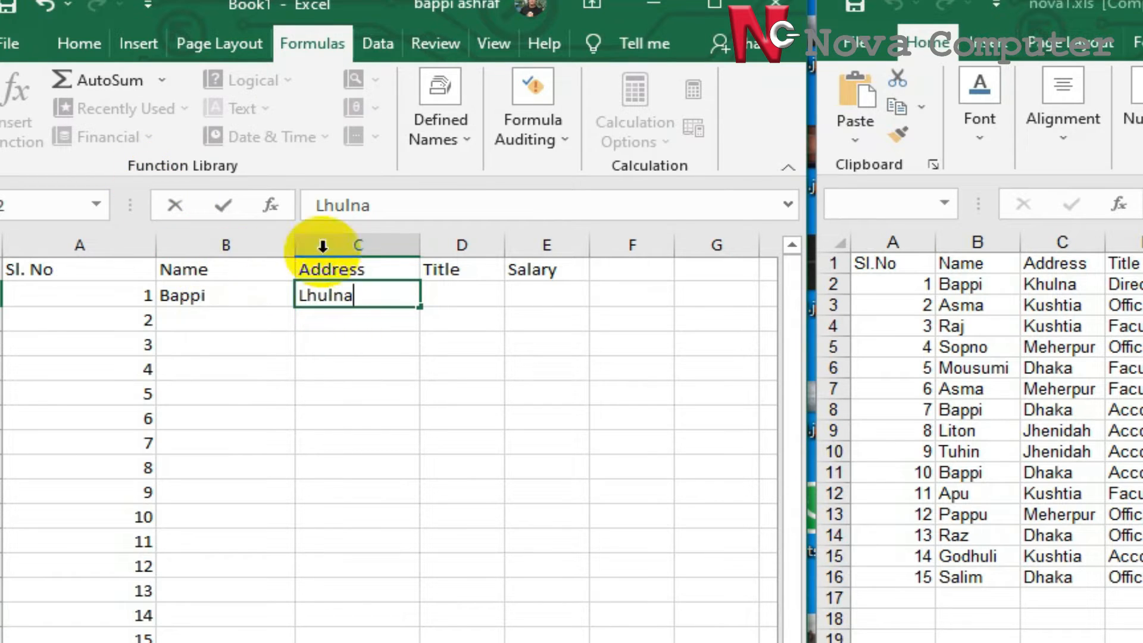
{"action": "left_click", "coordinate": [327, 210]}
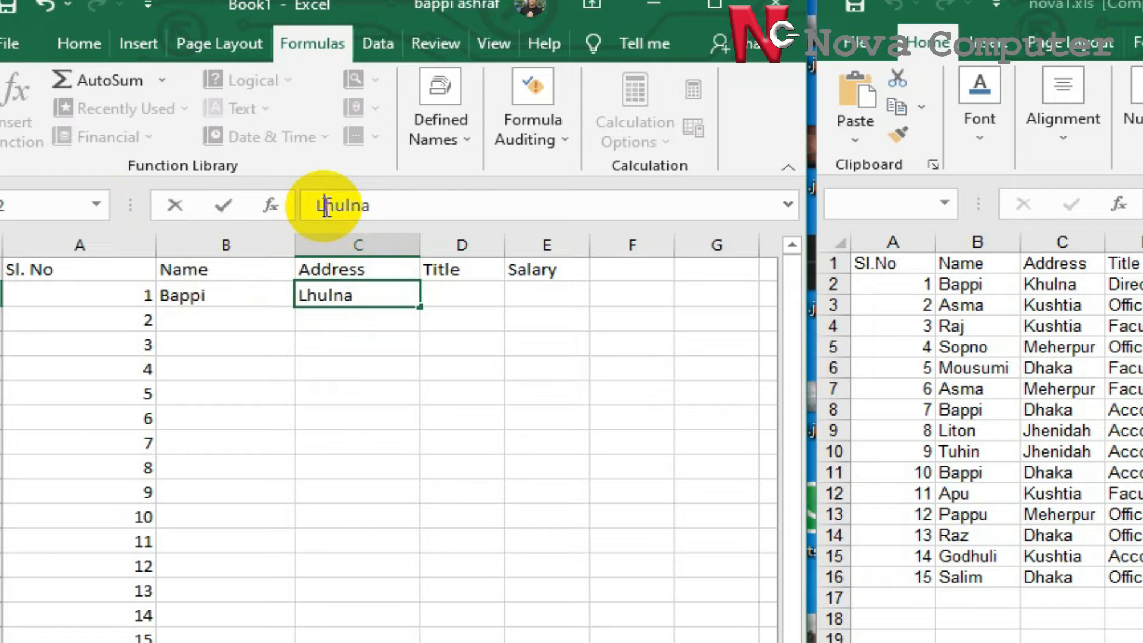
{"action": "key", "text": "BackSpace"}
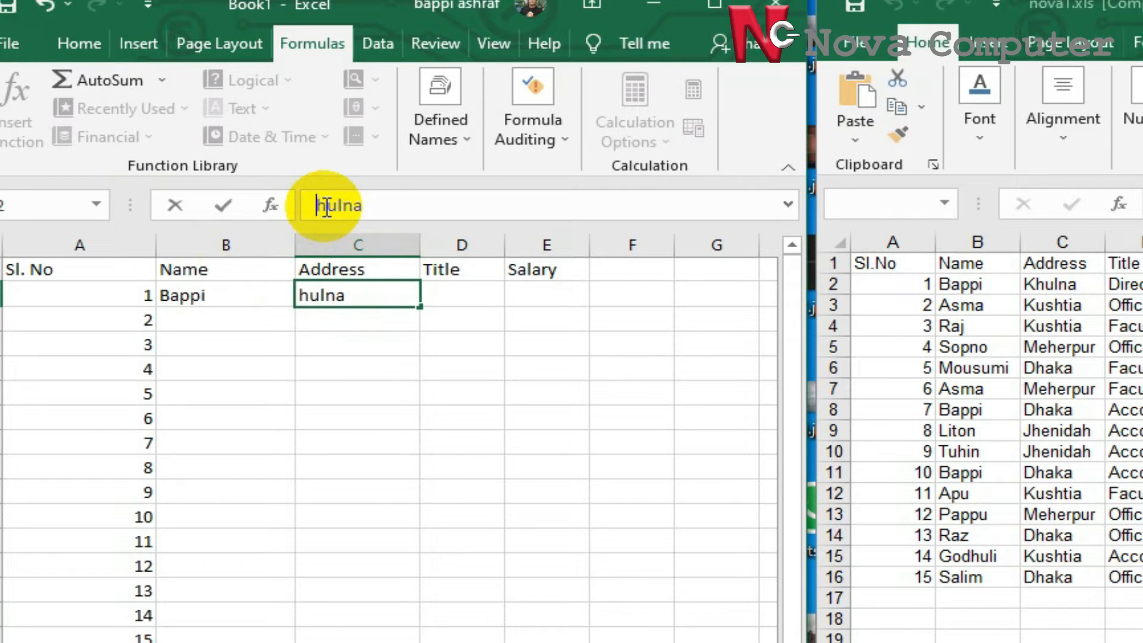
{"action": "type", "text": "K"}
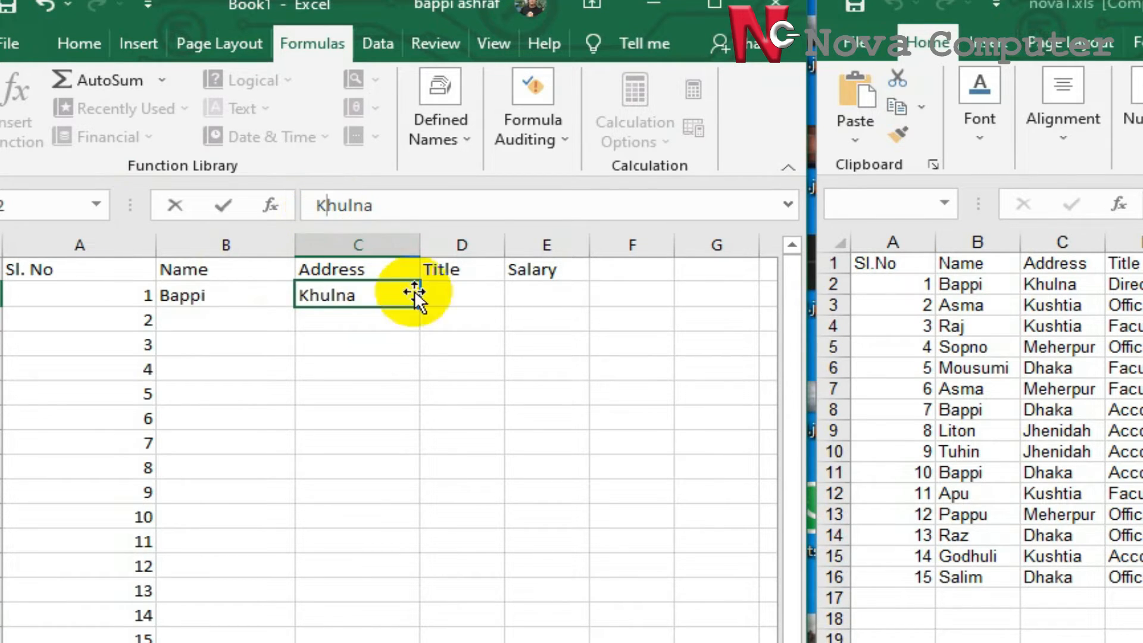
{"action": "left_click", "coordinate": [435, 294]}
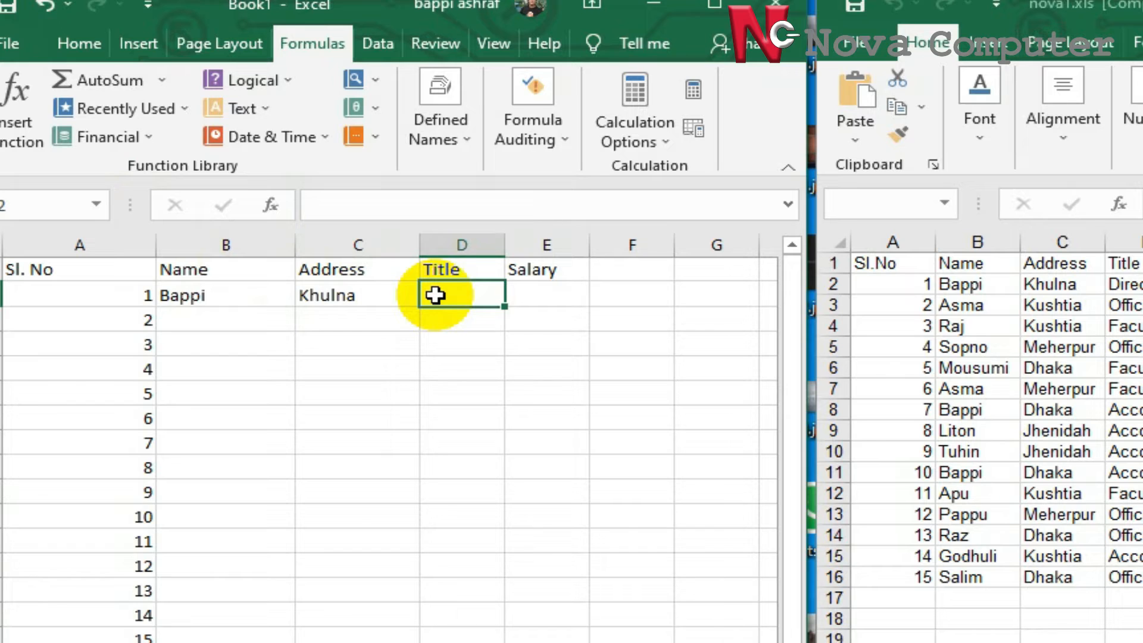
Enter Director as the title in D2 and 20000 as the salary in E2.
{"action": "type", "text": "Dir"}
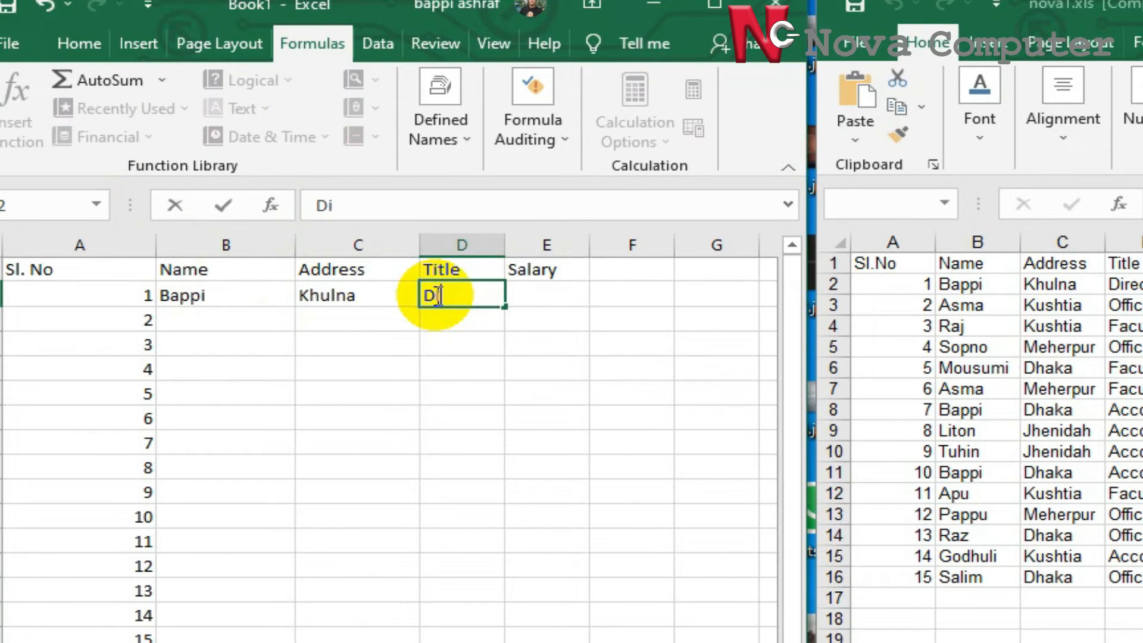
{"action": "type", "text": "ector"}
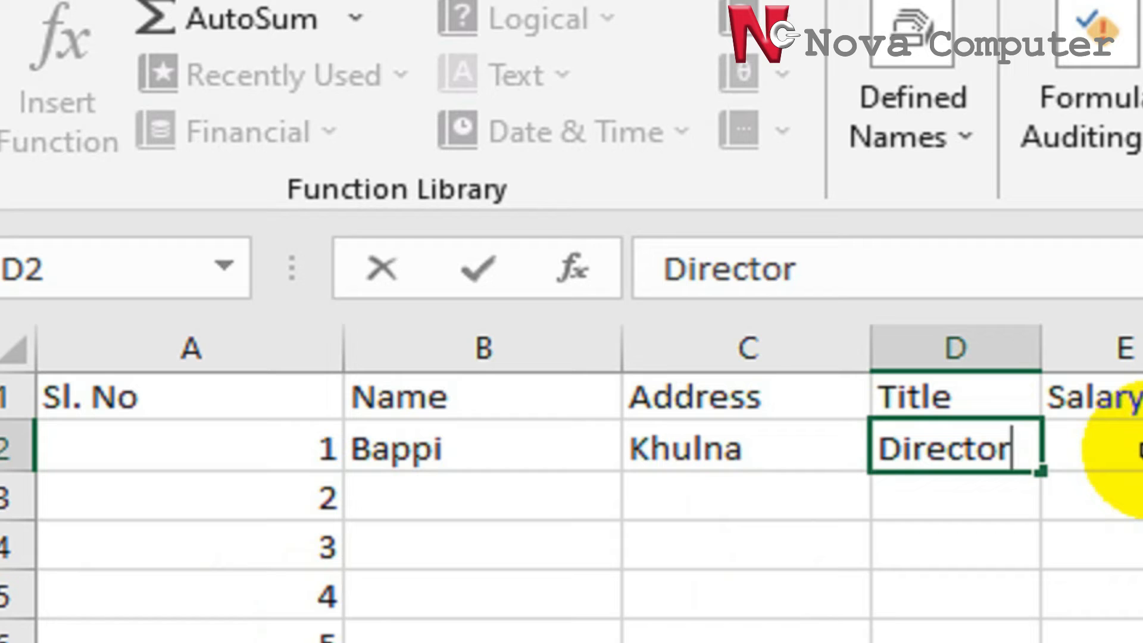
{"action": "left_click", "coordinate": [1125, 449]}
{"action": "type", "text": "2"}
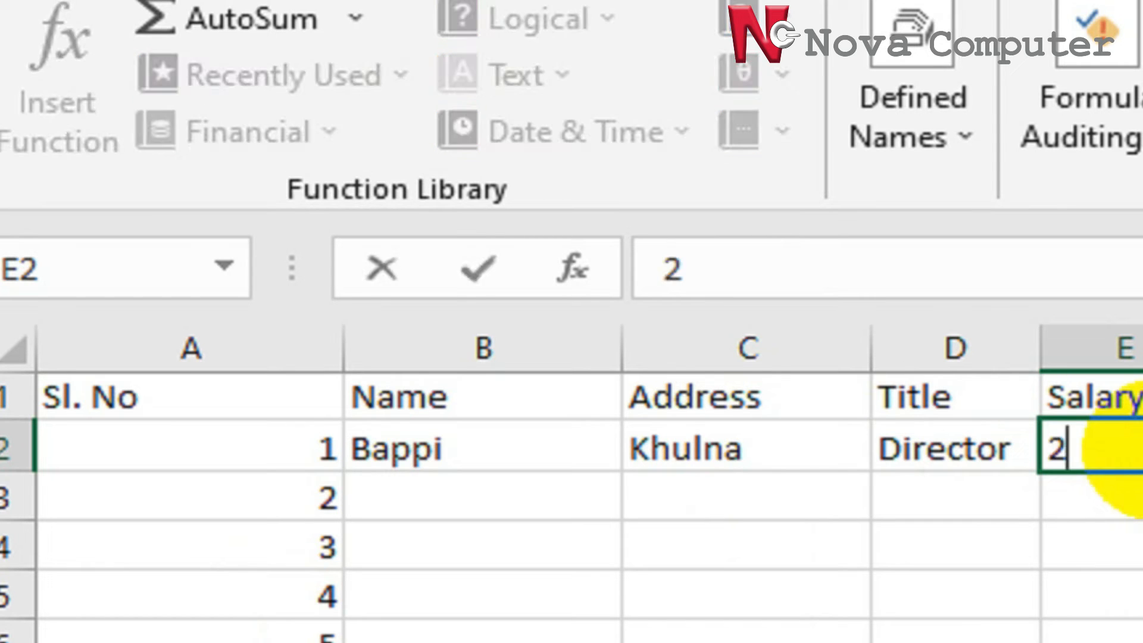
{"action": "type", "text": "0000"}
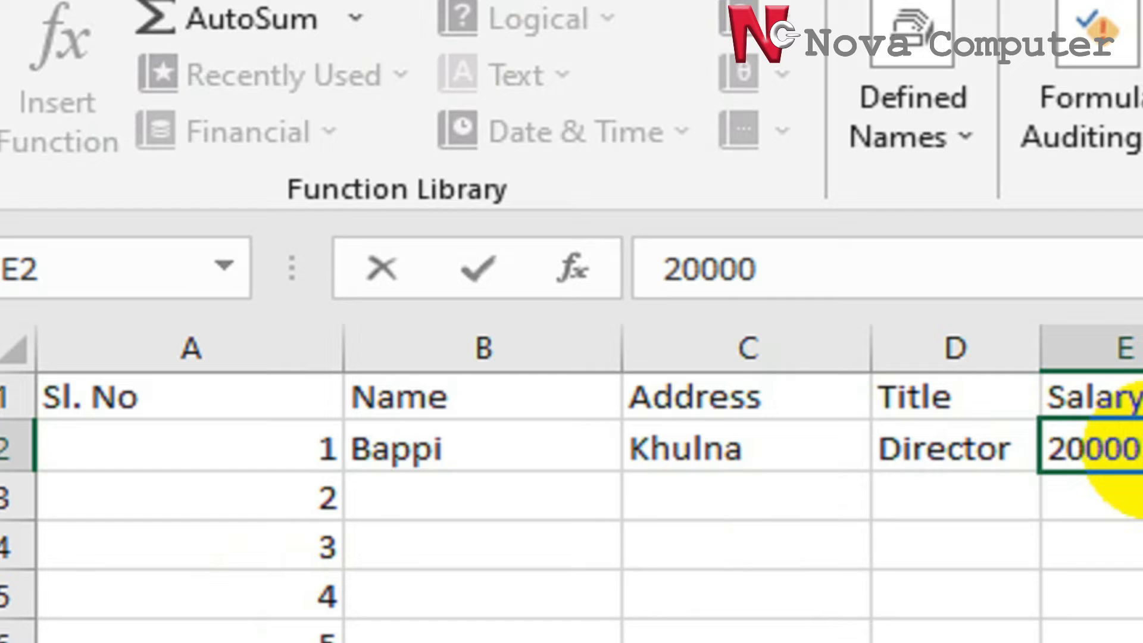
{"action": "key", "text": "Tab"}
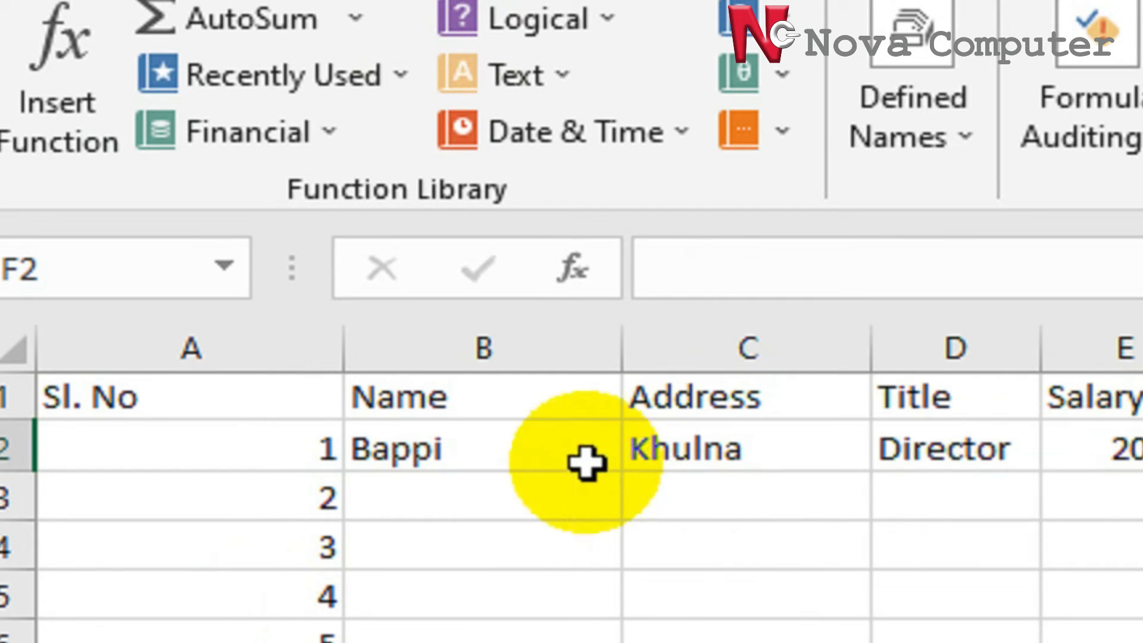
Enter the second employee's name in B3 and Kushtia as the address in C3.
{"action": "left_click", "coordinate": [516, 502]}
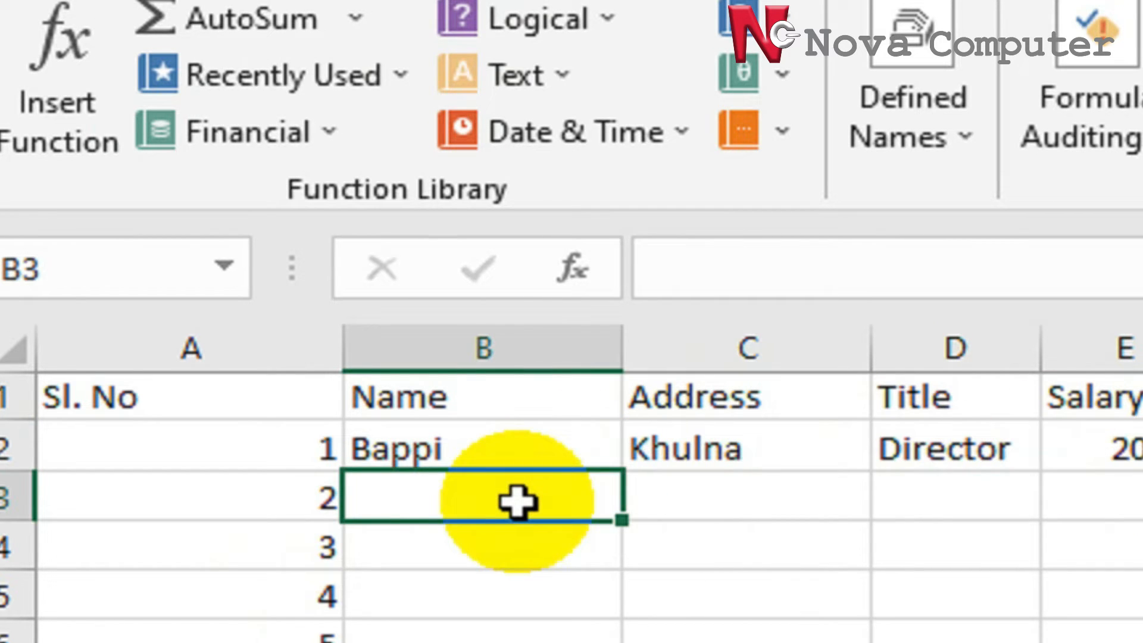
{"action": "type", "text": "Asm"}
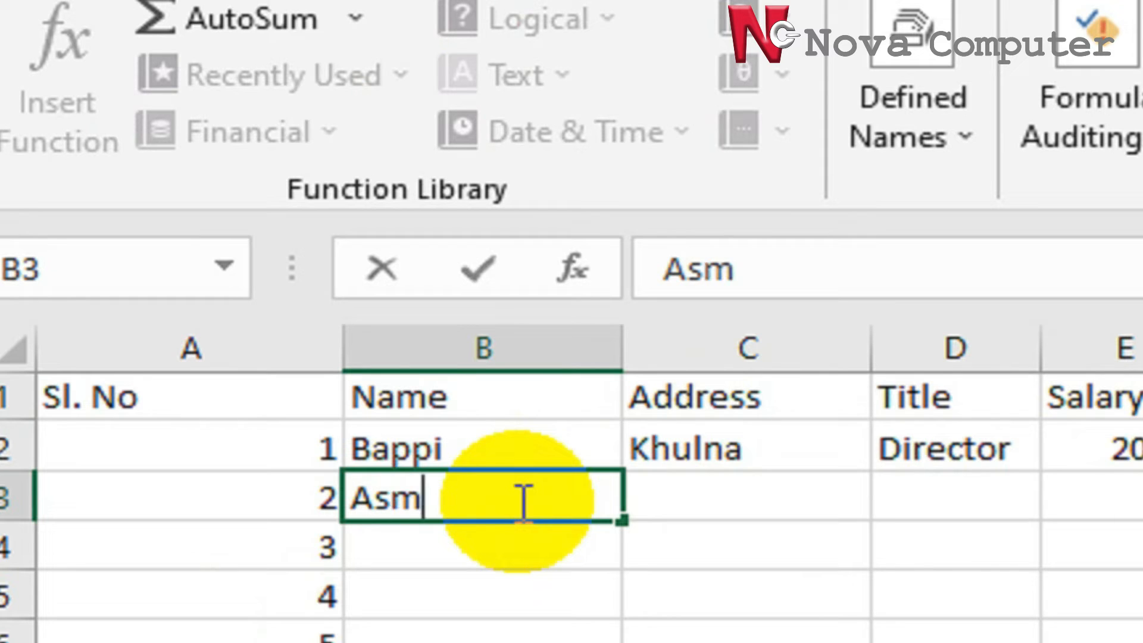
{"action": "type", "text": "a"}
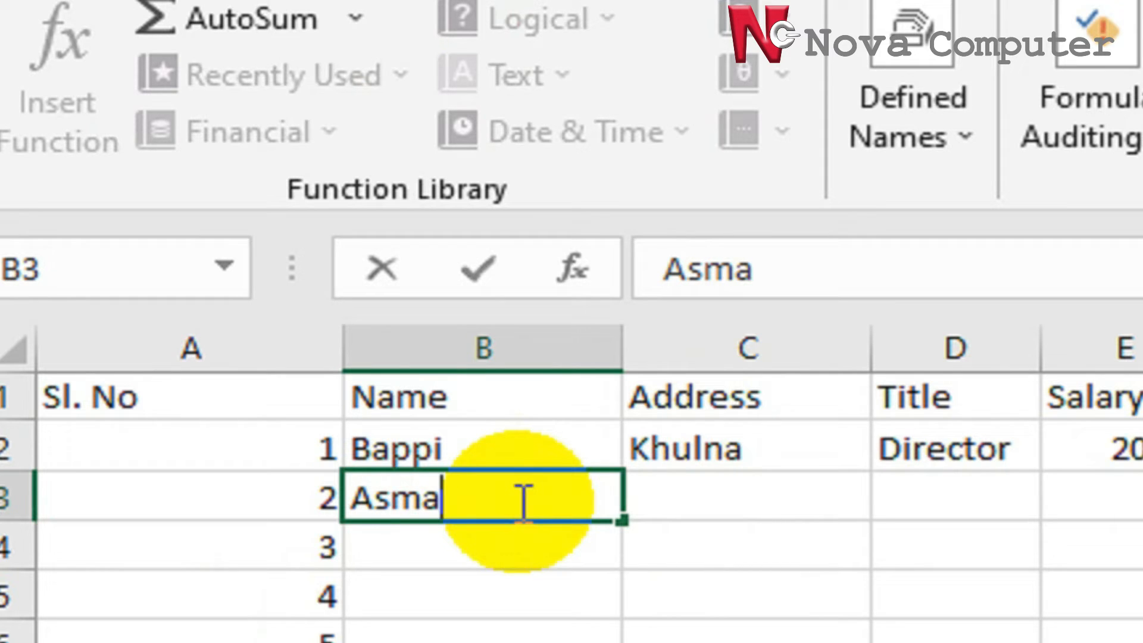
{"action": "key", "text": "Tab"}
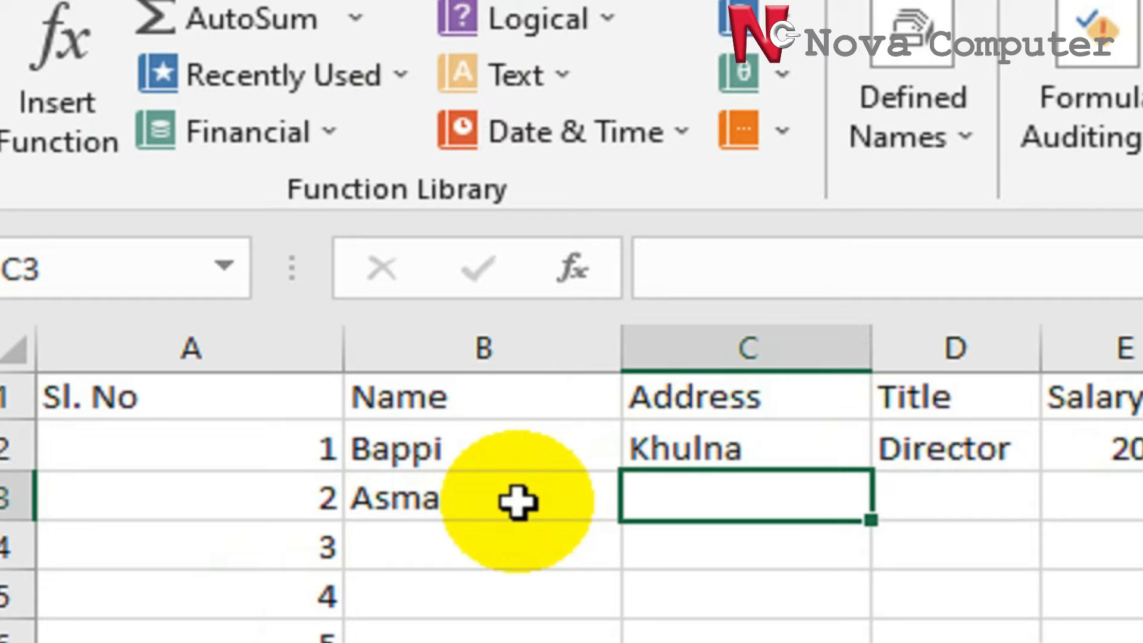
{"action": "type", "text": "Ku"}
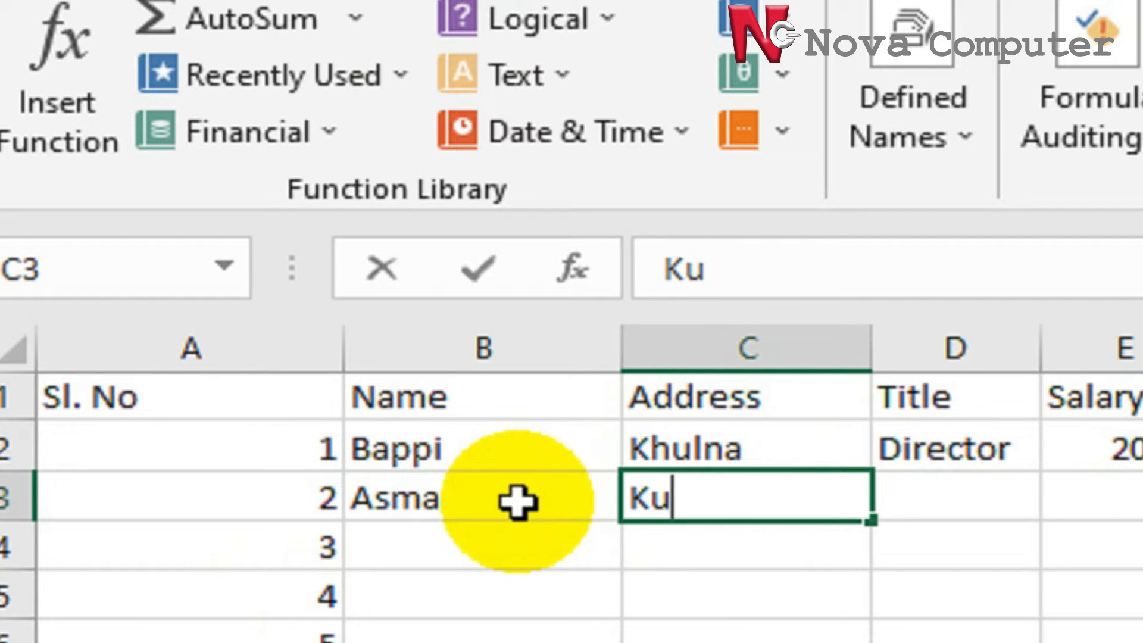
{"action": "type", "text": "shtia"}
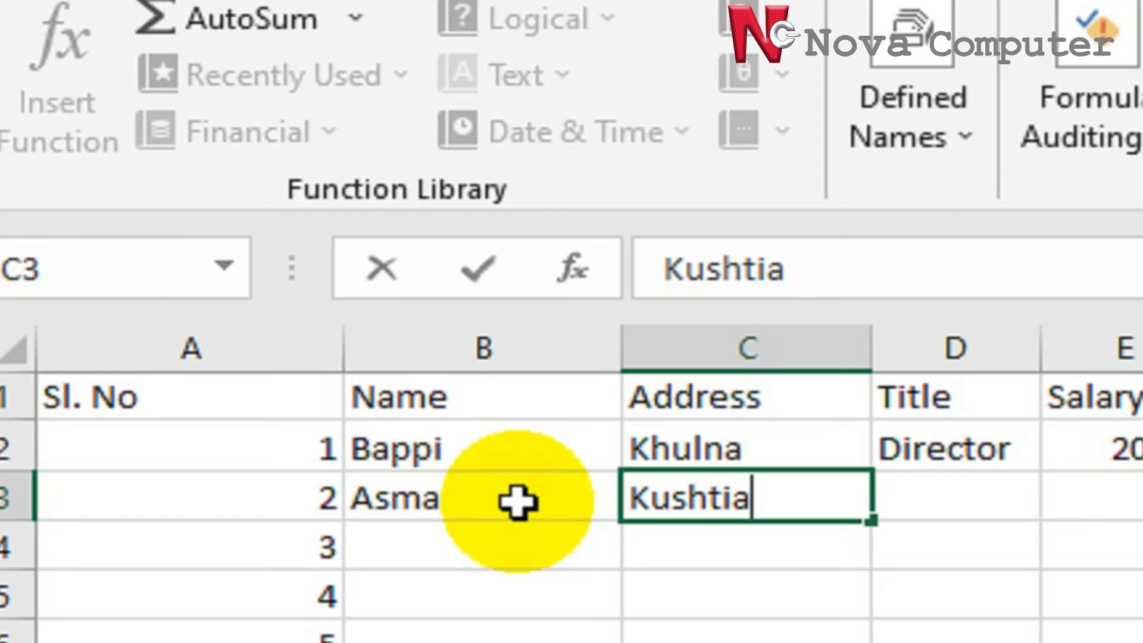
{"action": "key", "text": "Tab"}
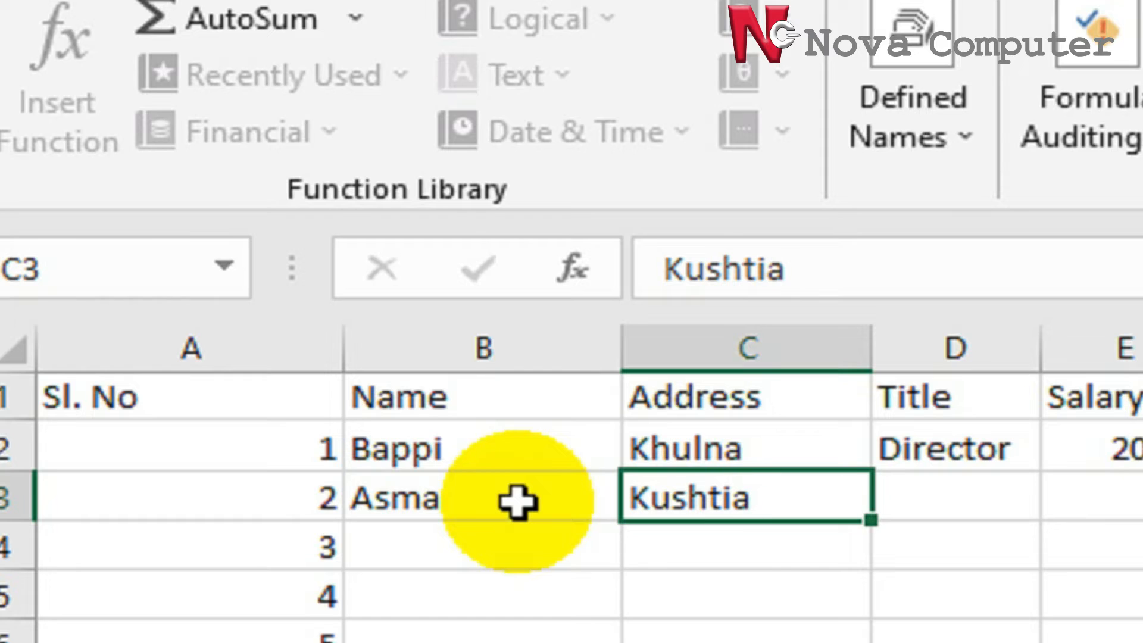
Enter Officer as the title in D3 and 12000 as the salary in E3.
{"action": "type", "text": "O"}
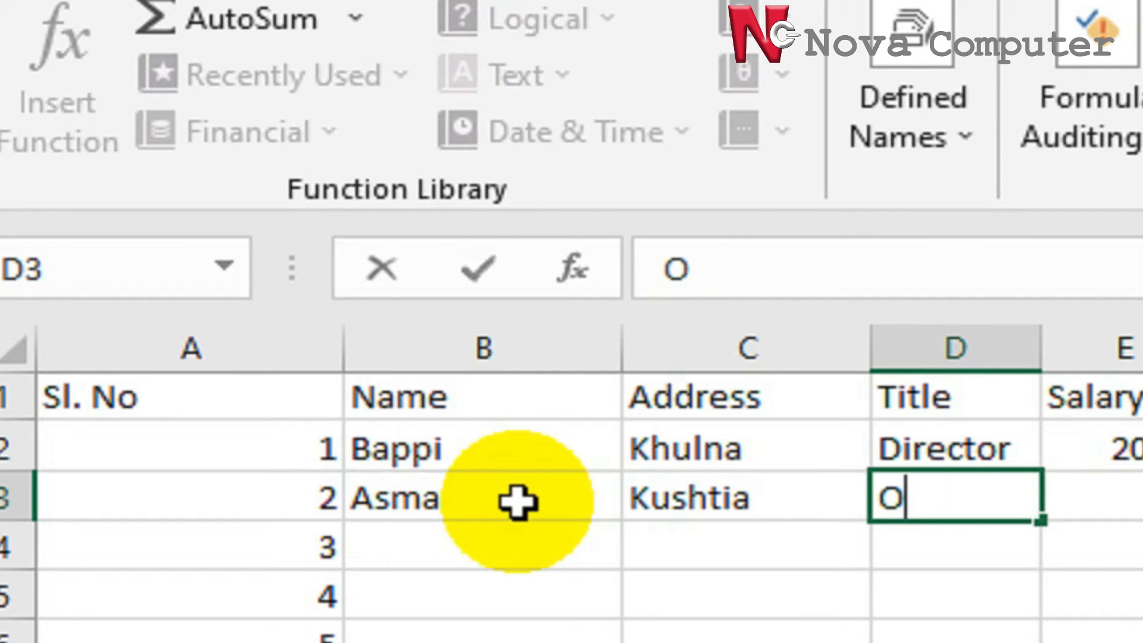
{"action": "type", "text": "fficer"}
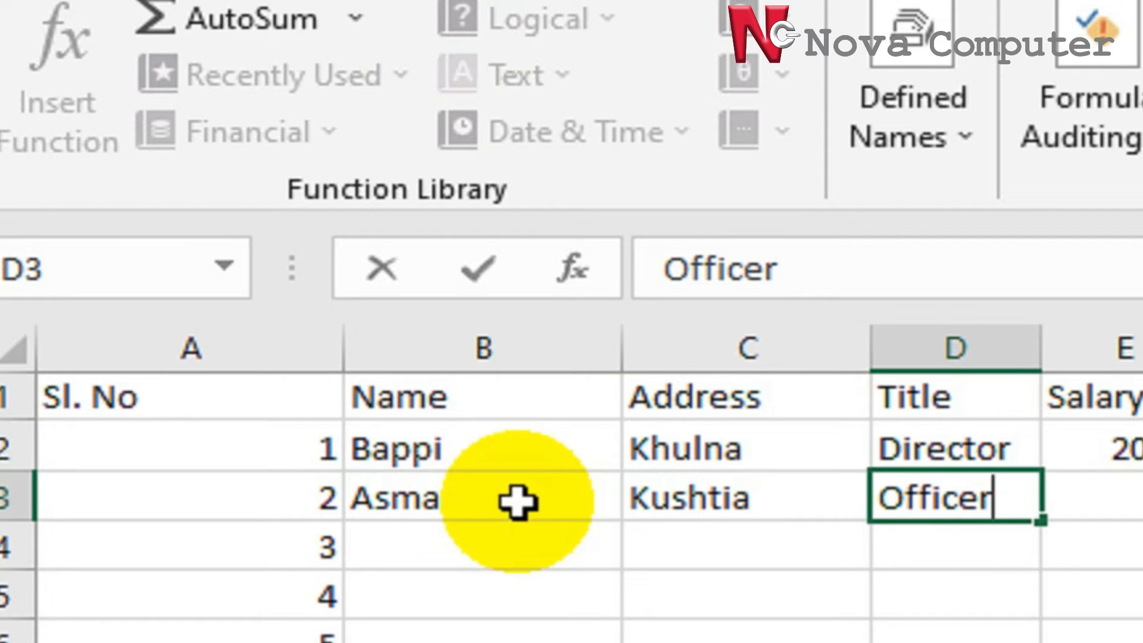
{"action": "key", "text": "Tab"}
{"action": "type", "text": "12"}
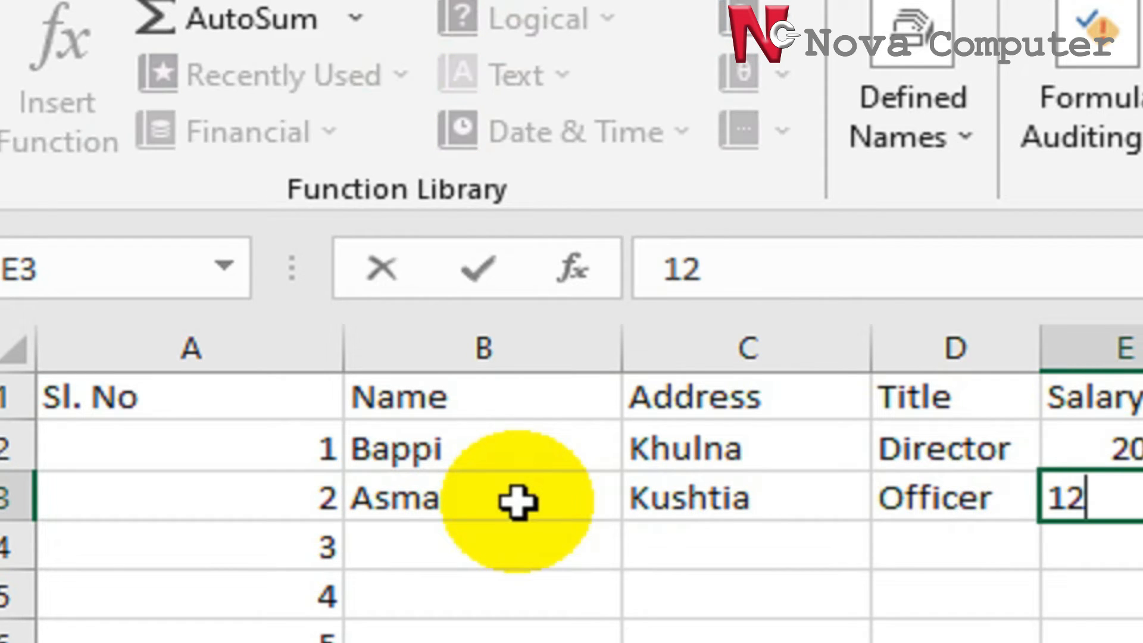
{"action": "type", "text": "000"}
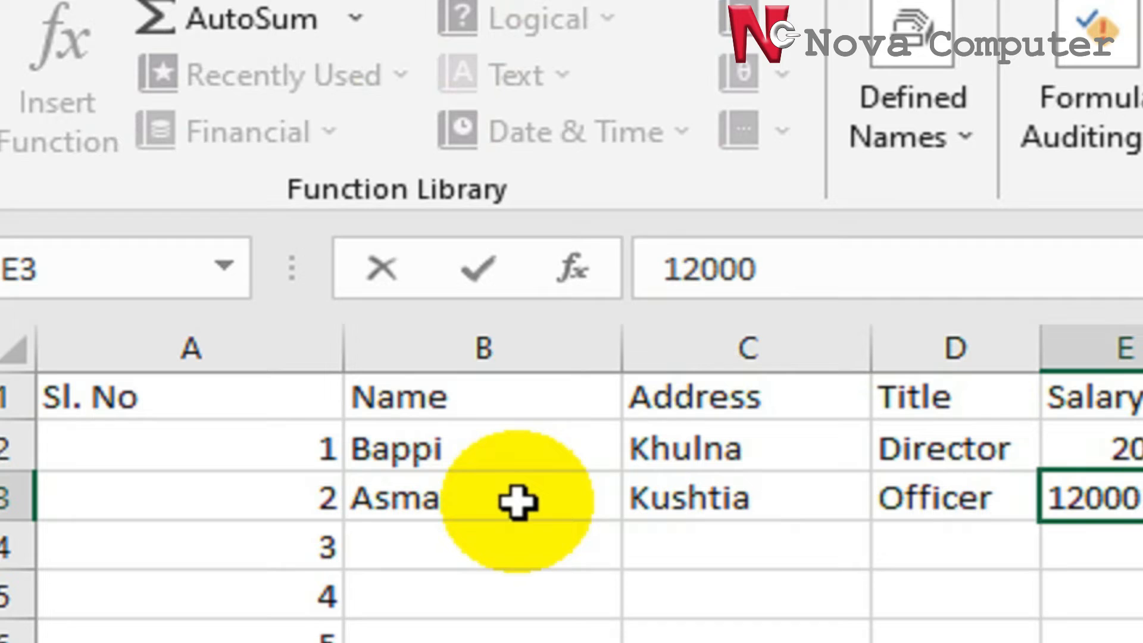
{"action": "key", "text": "Tab"}
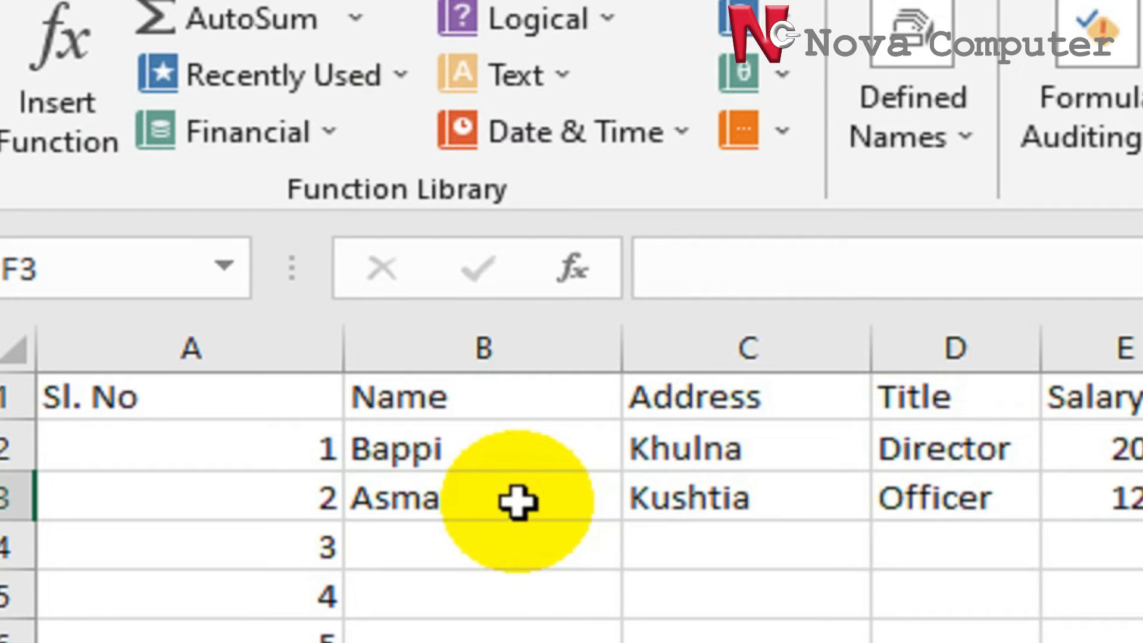
Enter the third employee's name in B4 and Kushtia as the address in C4.
{"action": "left_click", "coordinate": [474, 547]}
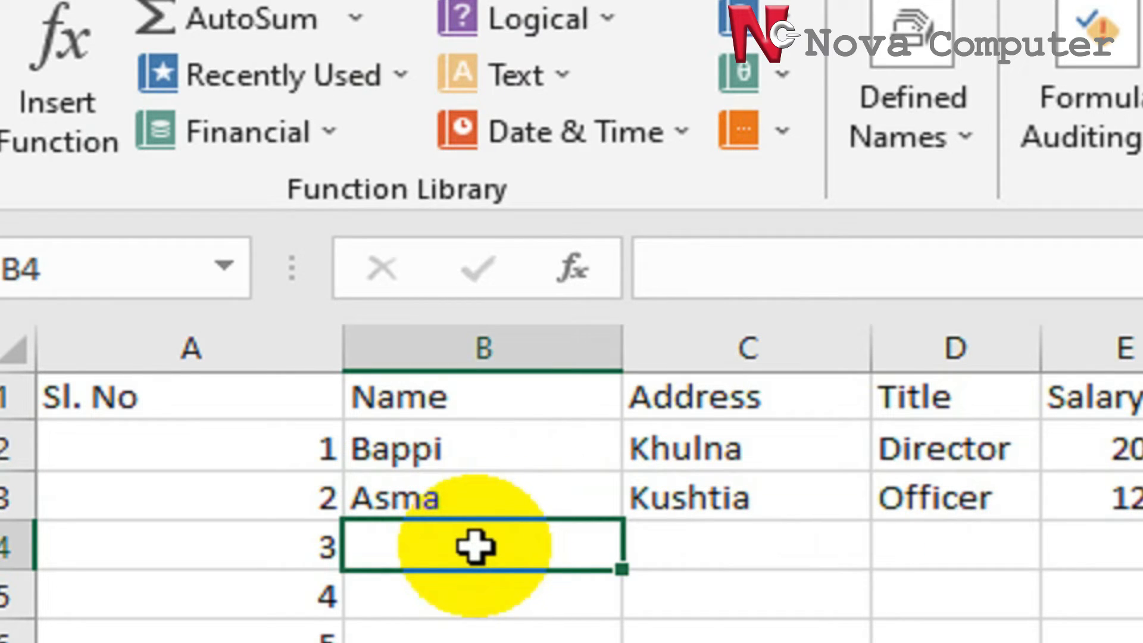
{"action": "type", "text": "Raj"}
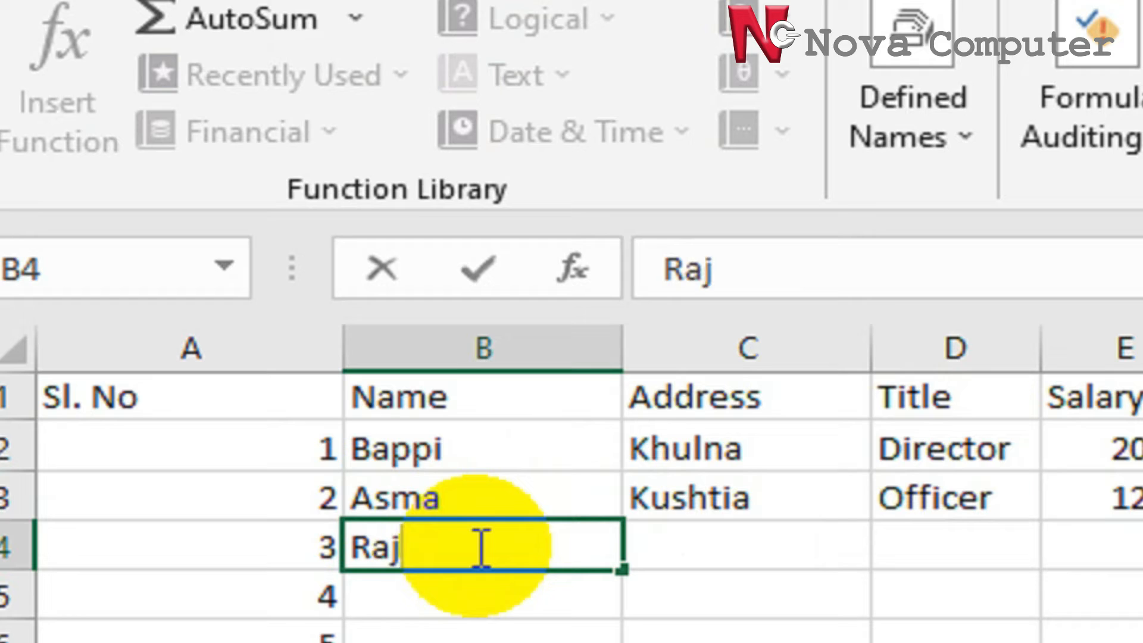
{"action": "key", "text": "Tab"}
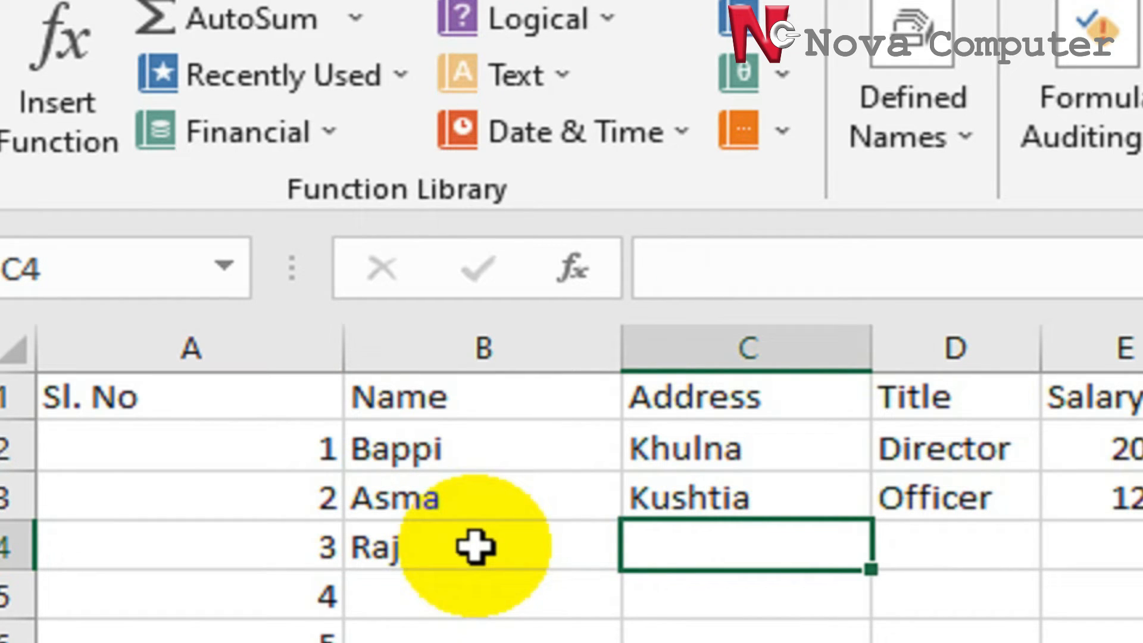
{"action": "type", "text": "K"}
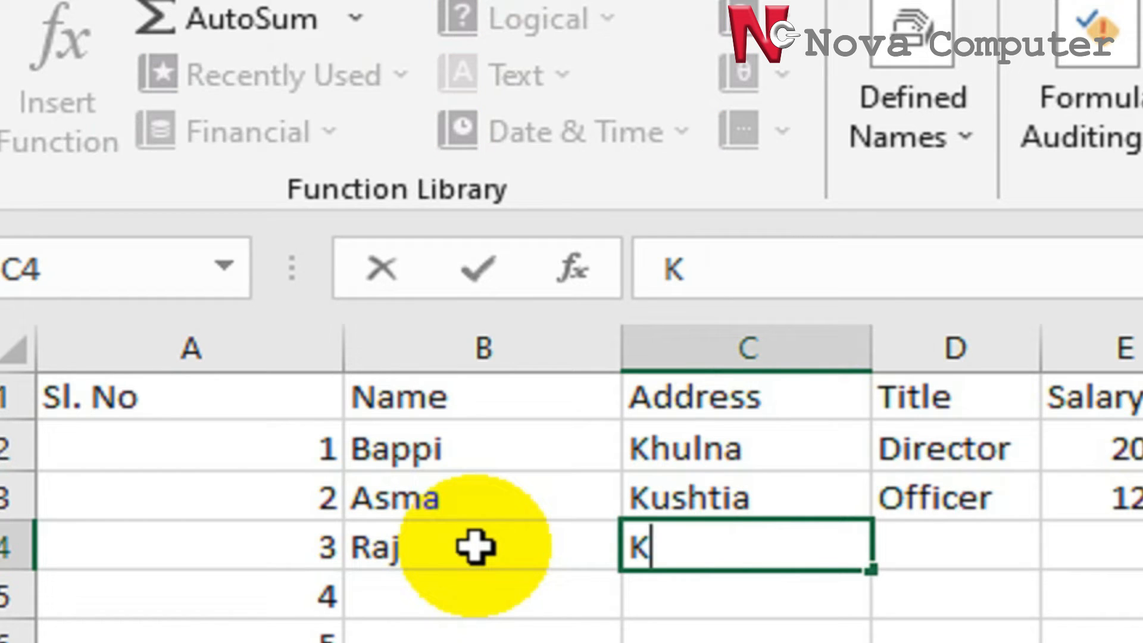
{"action": "type", "text": "u"}
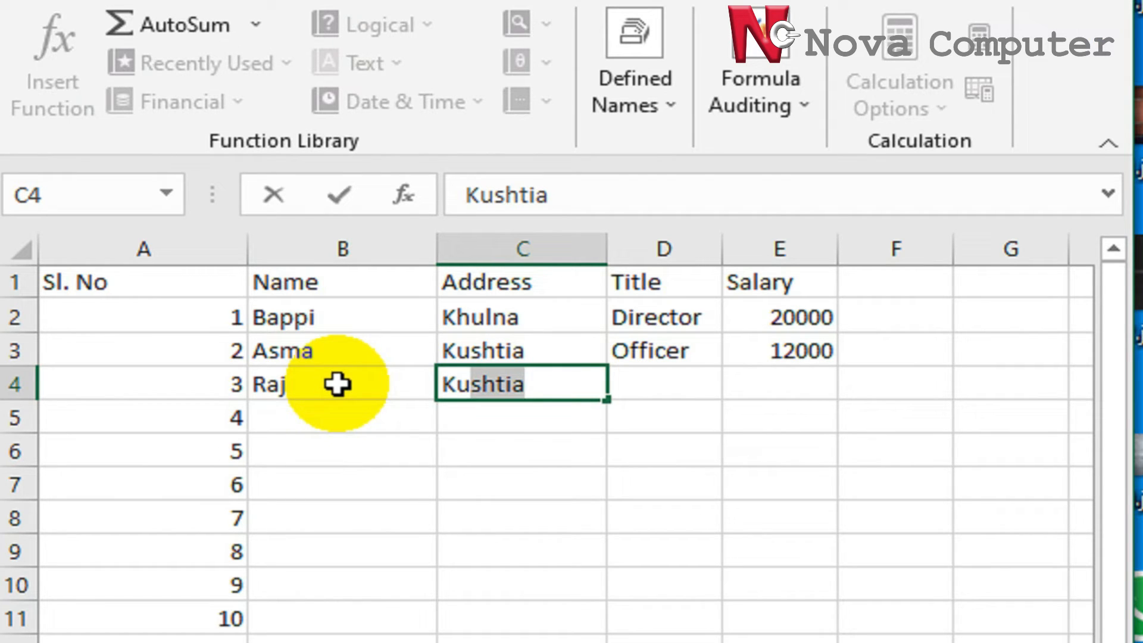
{"action": "key", "text": "Tab"}
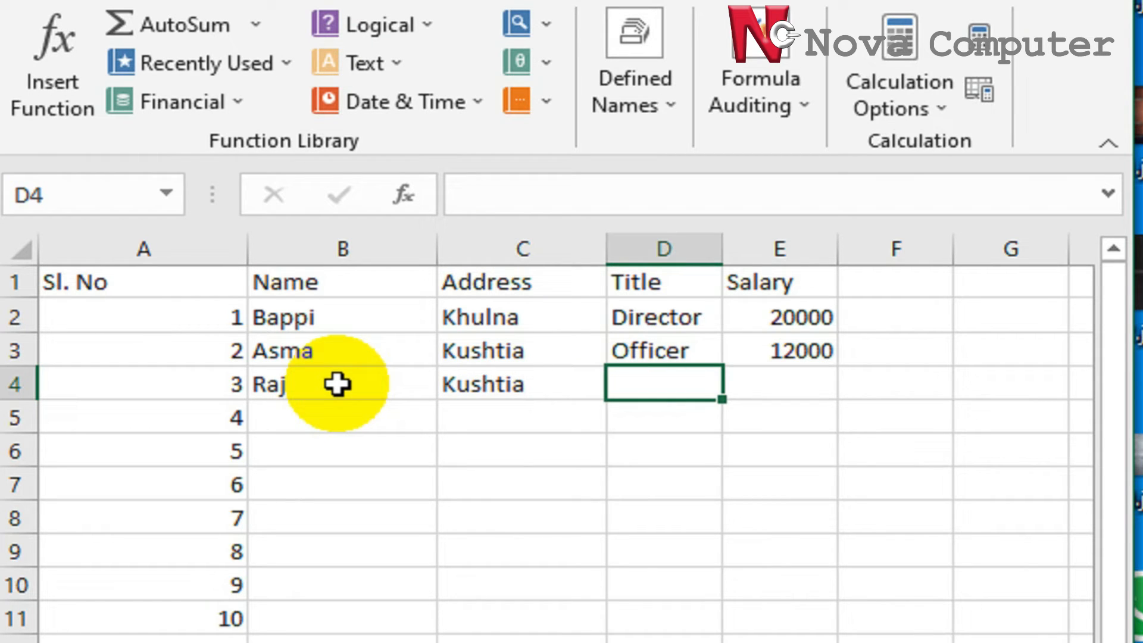
Enter Faculty as the title in D4 and 10000 as the salary in E4.
{"action": "type", "text": "Fac"}
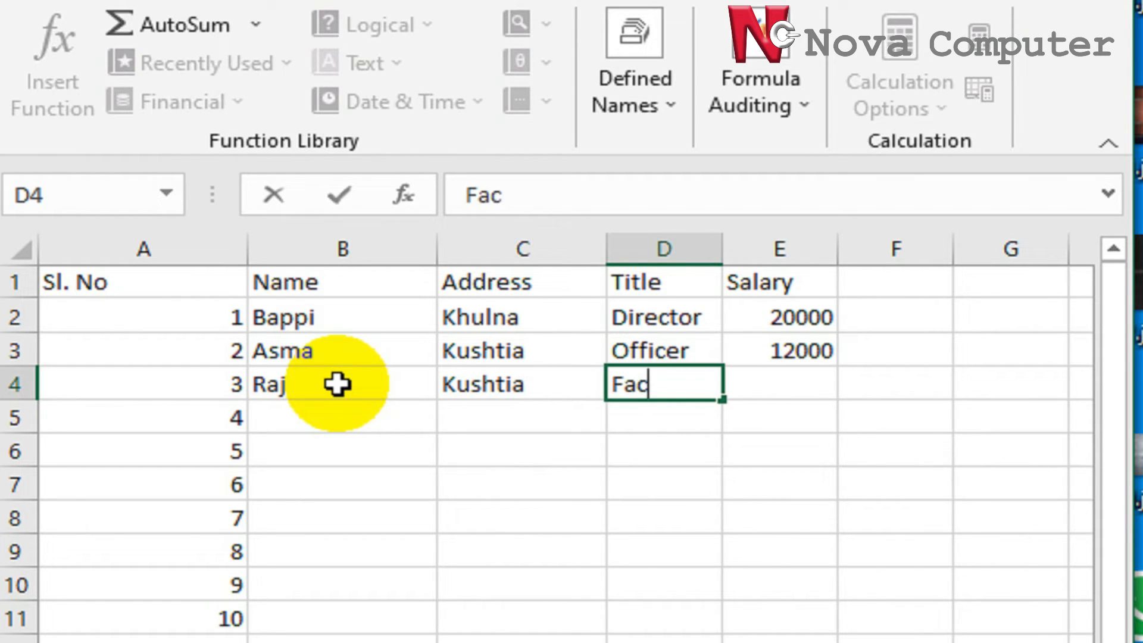
{"action": "type", "text": "ult"}
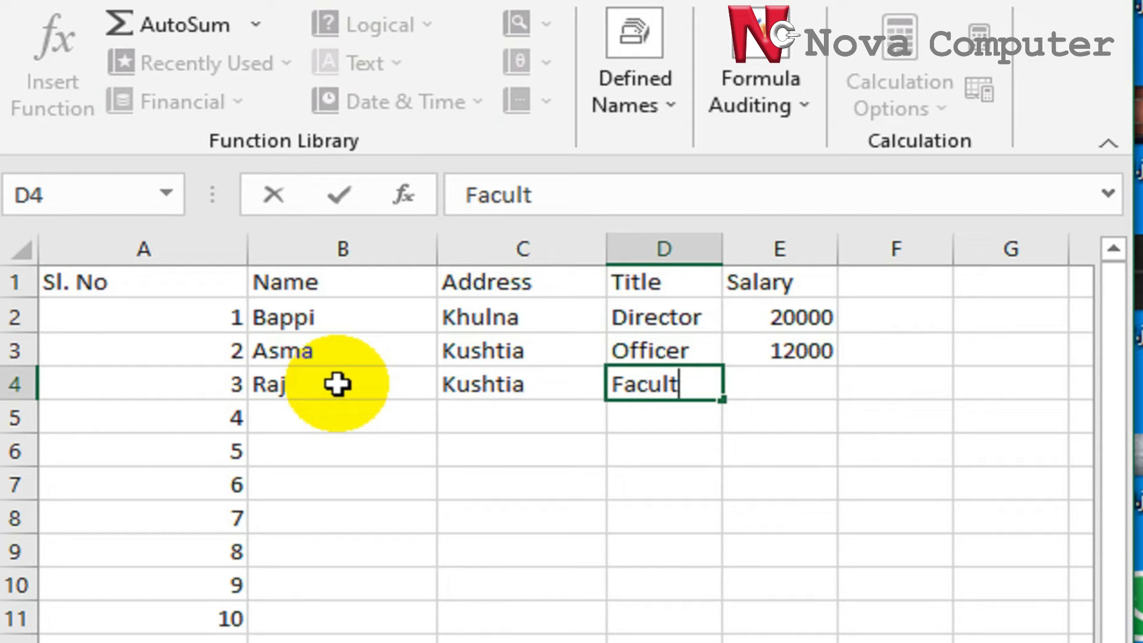
{"action": "type", "text": "y"}
{"action": "key", "text": "Tab"}
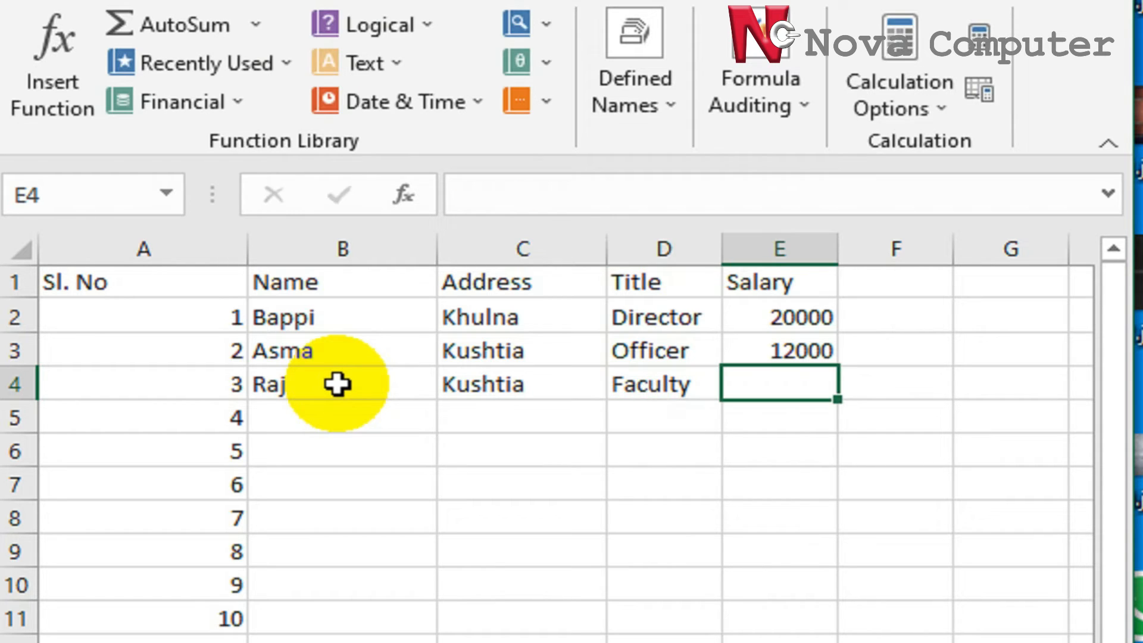
{"action": "type", "text": "1"}
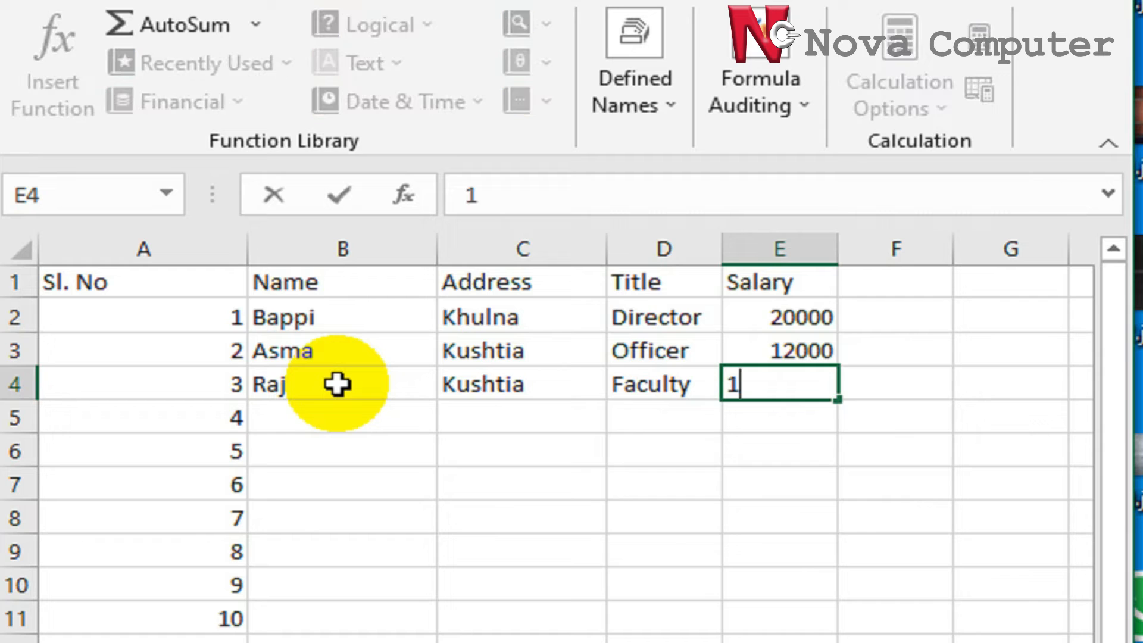
{"action": "type", "text": "0000"}
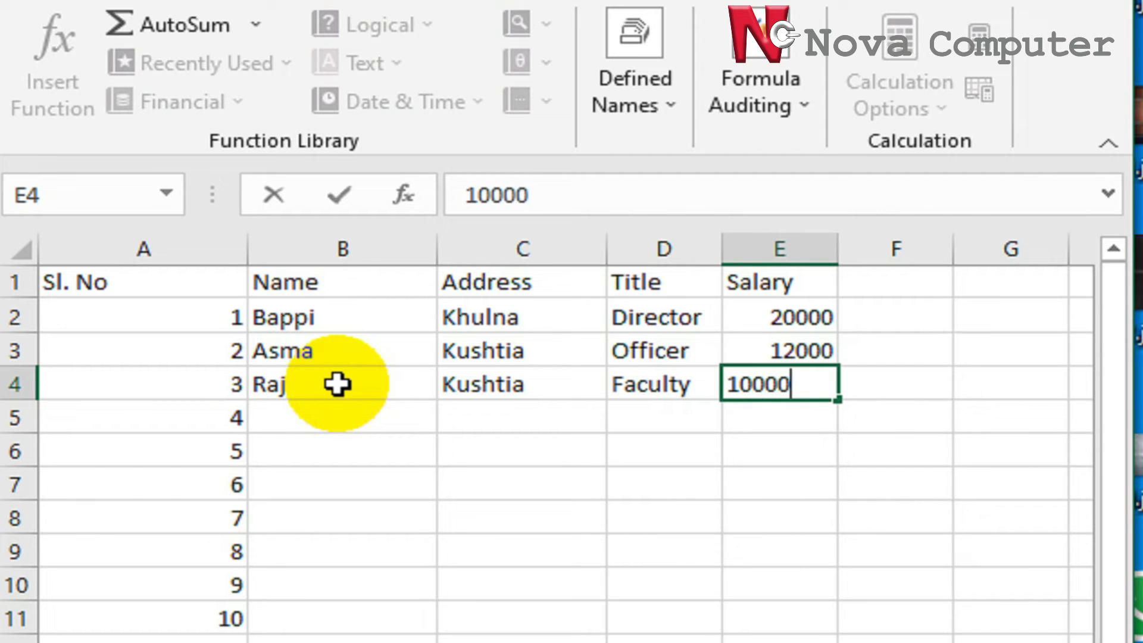
{"action": "key", "text": "Tab"}
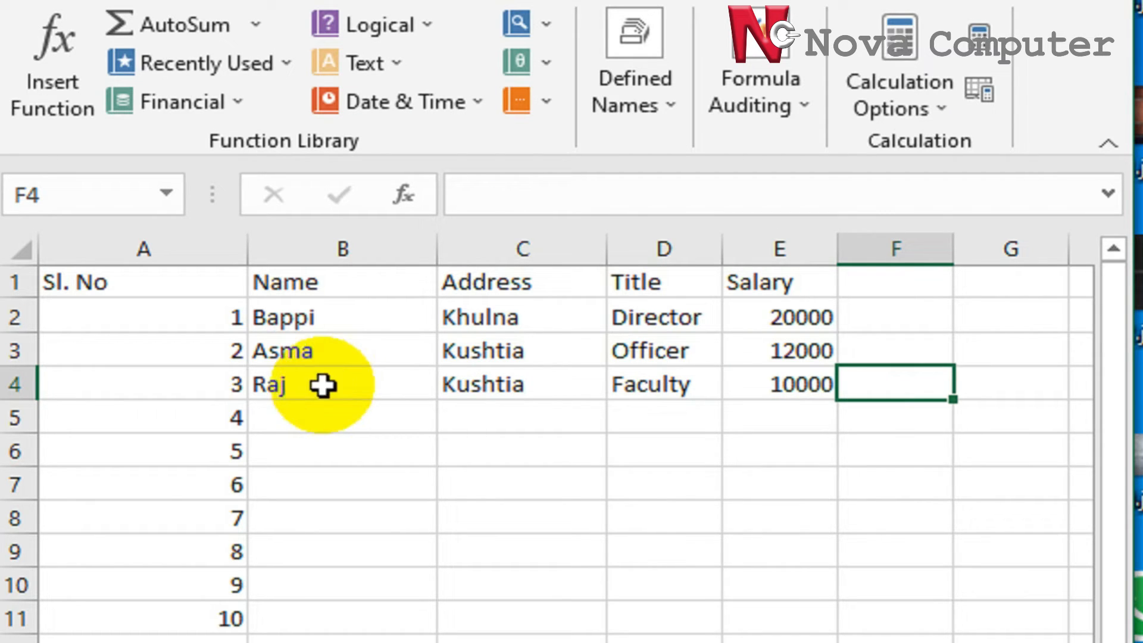
Enter the fourth employee's name in B5 and the fifth employee's name in B6.
{"action": "left_click", "coordinate": [303, 426]}
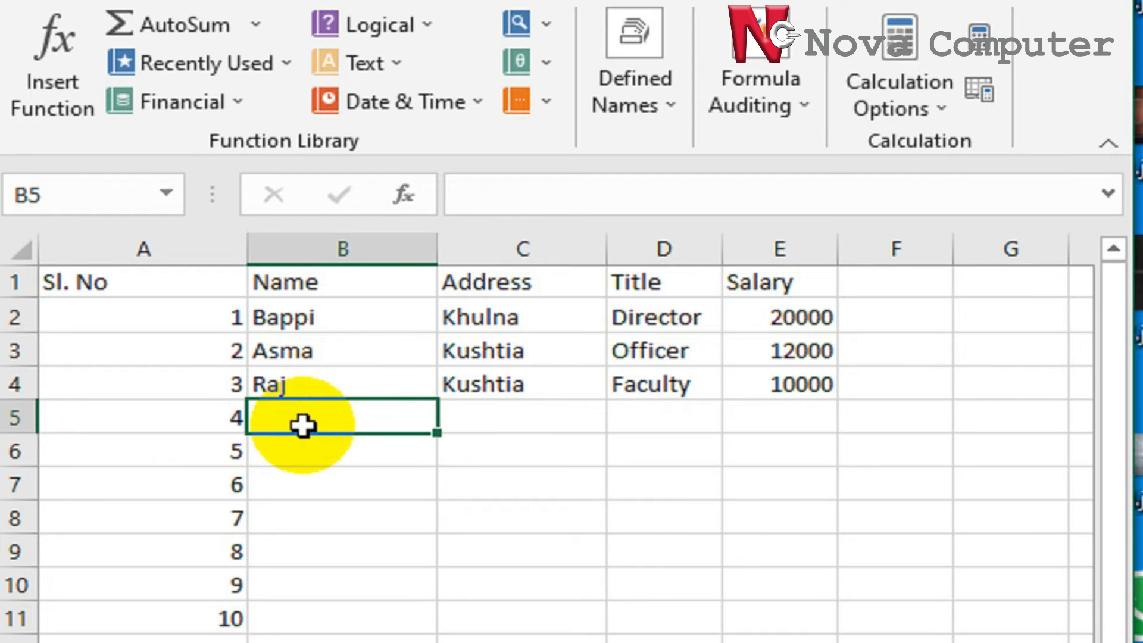
{"action": "type", "text": "Sopno"}
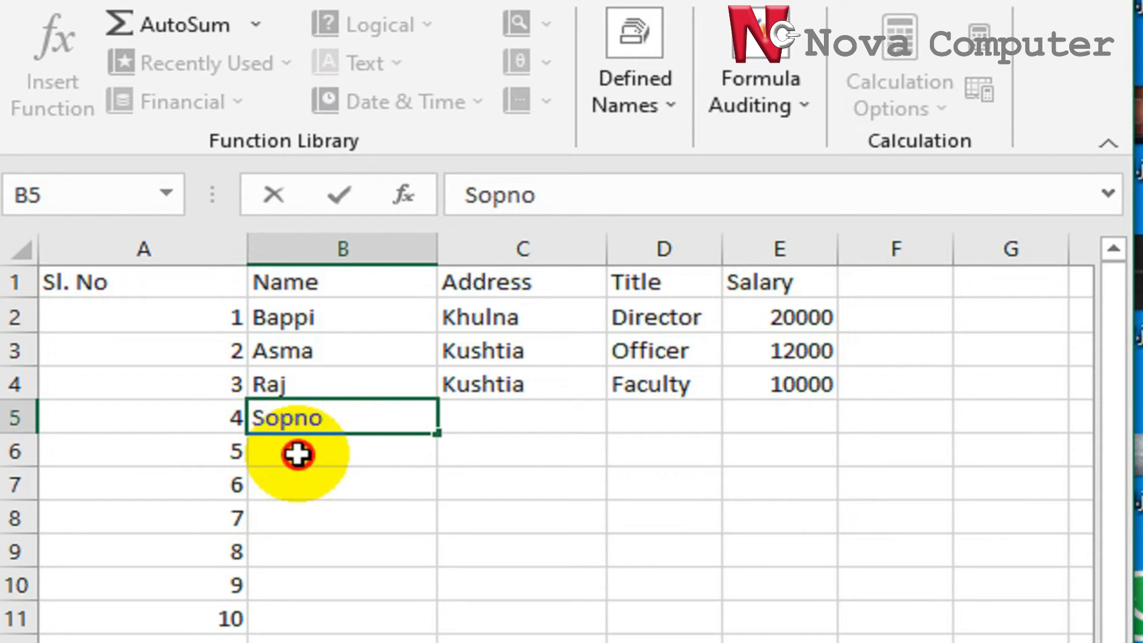
{"action": "left_click", "coordinate": [298, 454]}
{"action": "type", "text": "Mou"}
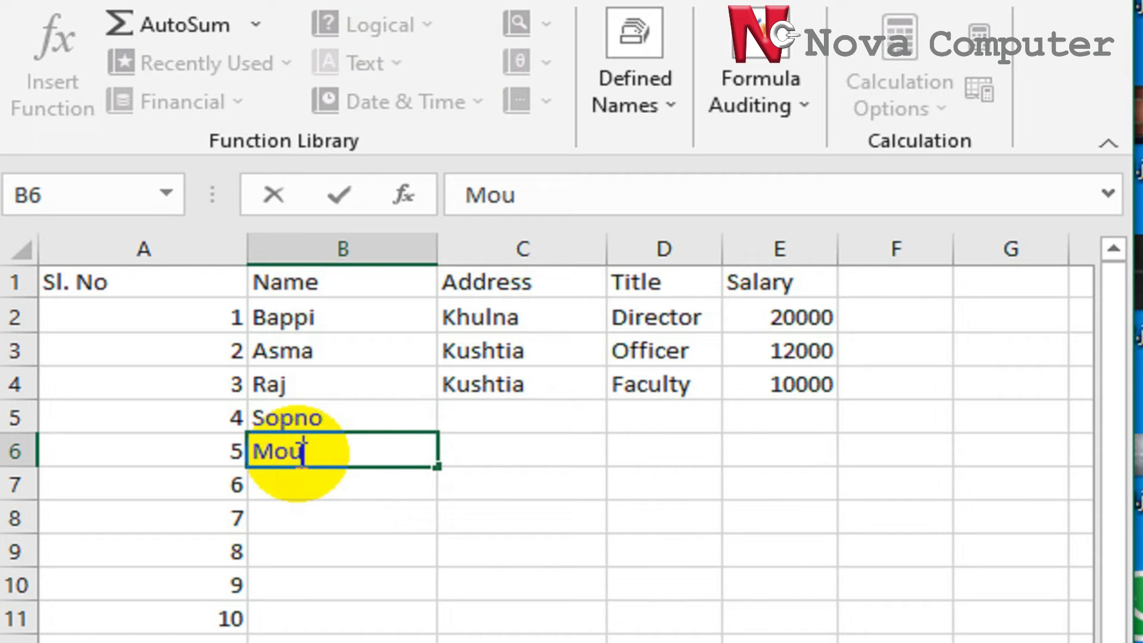
{"action": "type", "text": "sumi"}
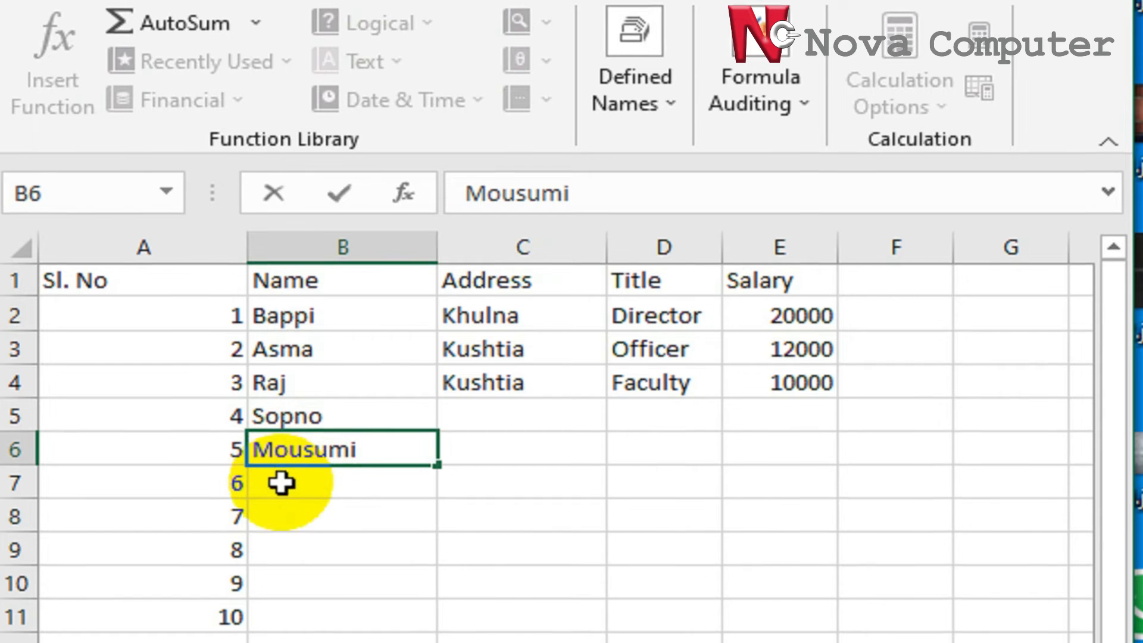
{"action": "key", "text": "Return"}
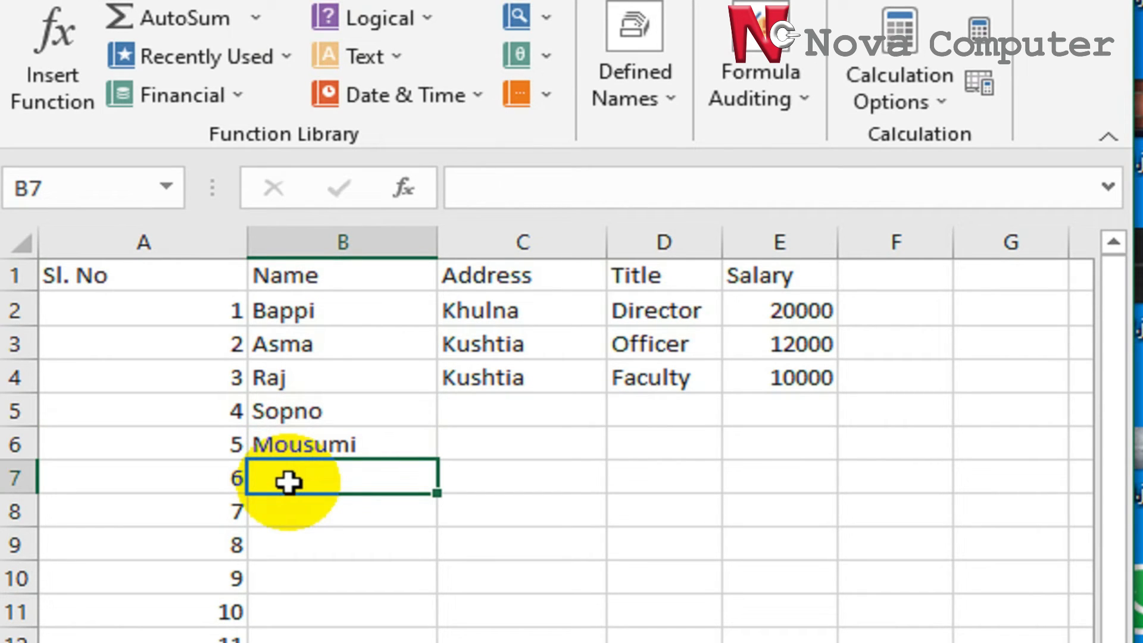
Enter the source table's sixth employee name in B7 and its eighth employee name in B8.
{"action": "type", "text": "A"}
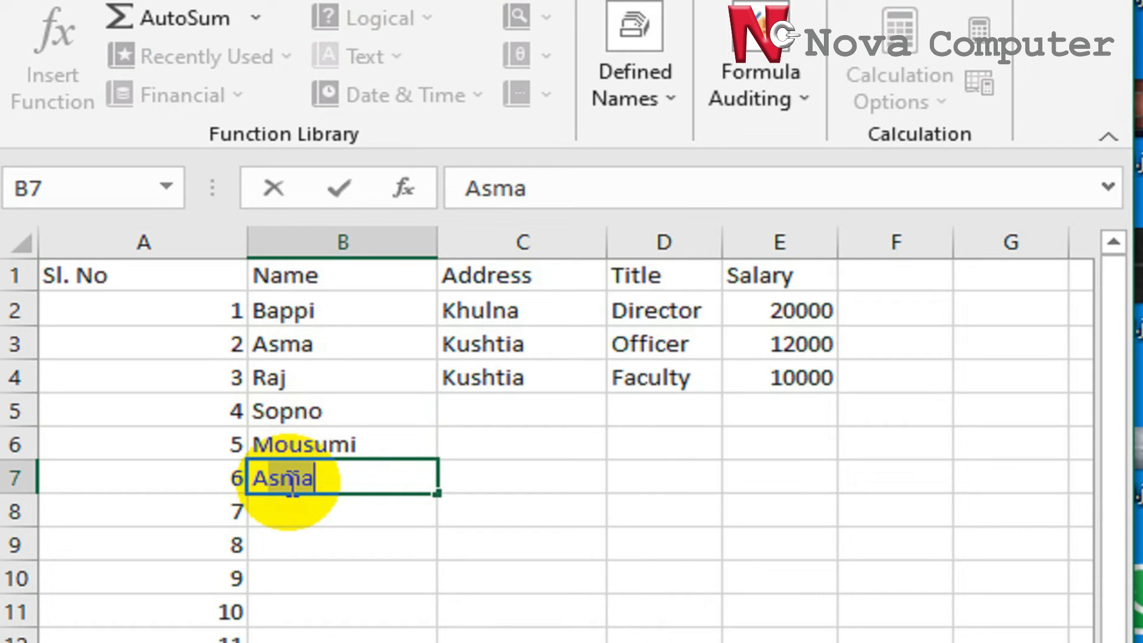
{"action": "key", "text": "Return"}
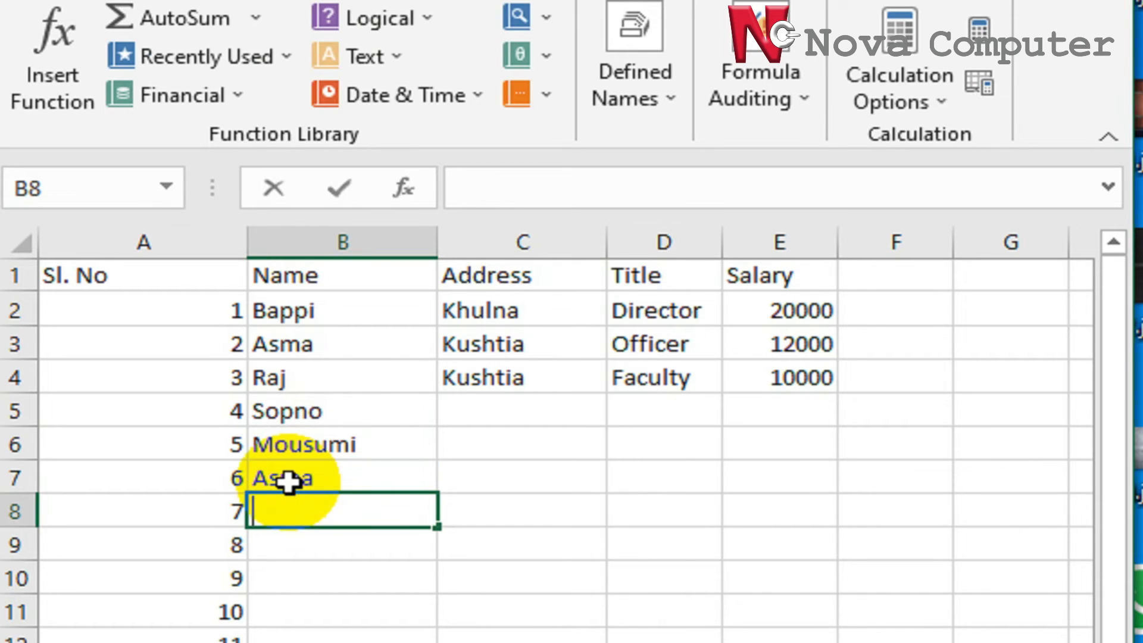
{"action": "type", "text": "Li"}
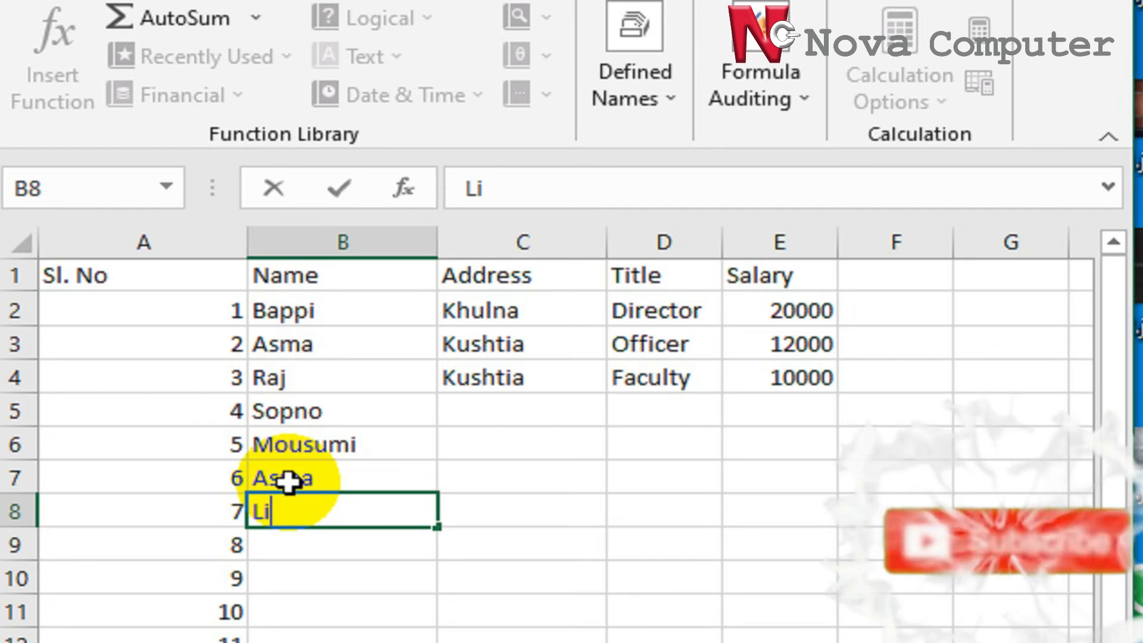
{"action": "type", "text": "ton"}
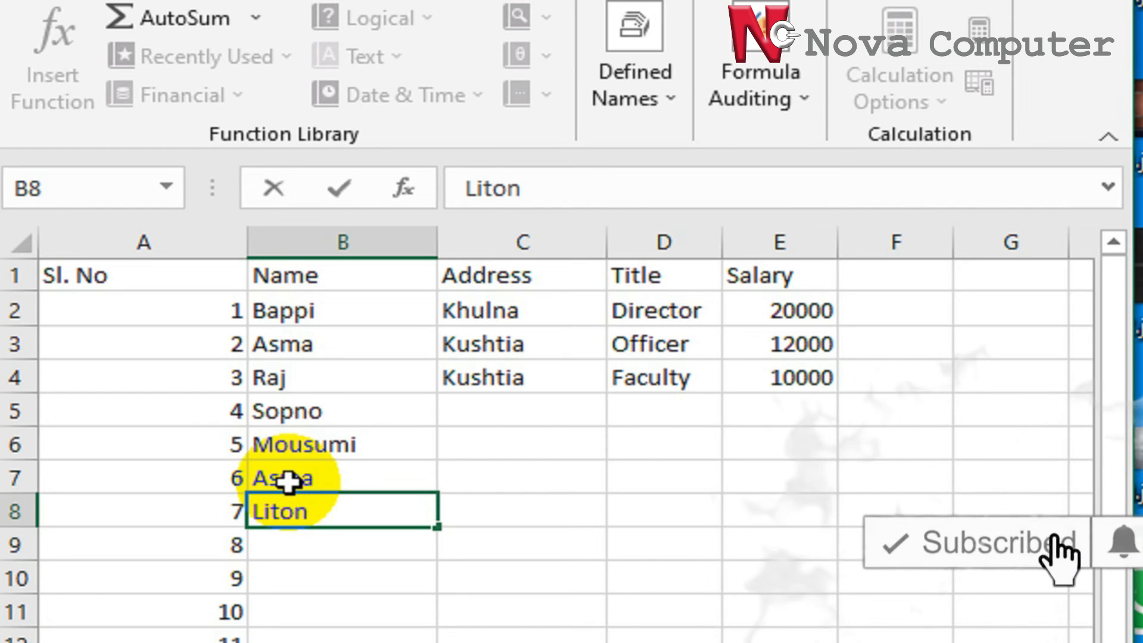
{"action": "key", "text": "Return"}
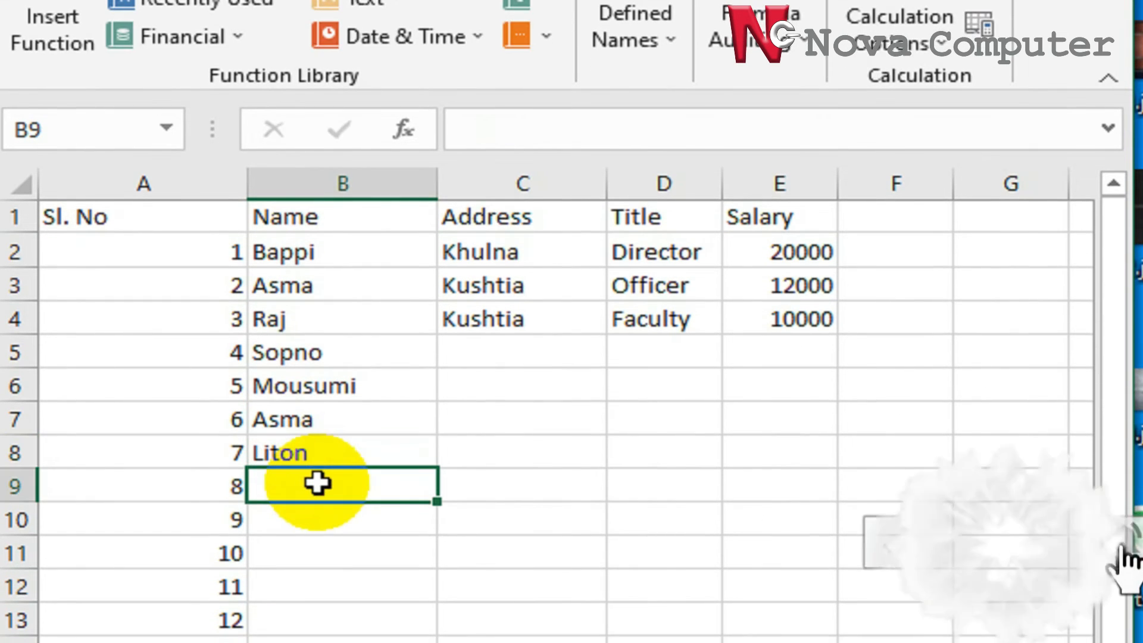
Enter the source table's ninth employee name in B9 and its tenth employee name in B10.
{"action": "type", "text": "Tuhi"}
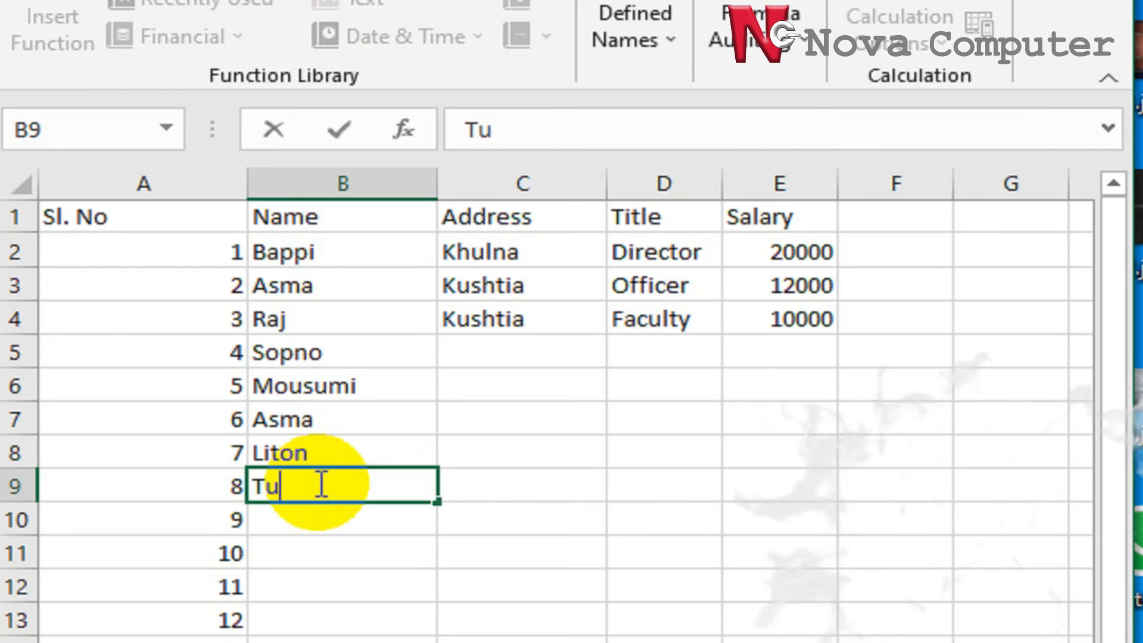
{"action": "type", "text": "n"}
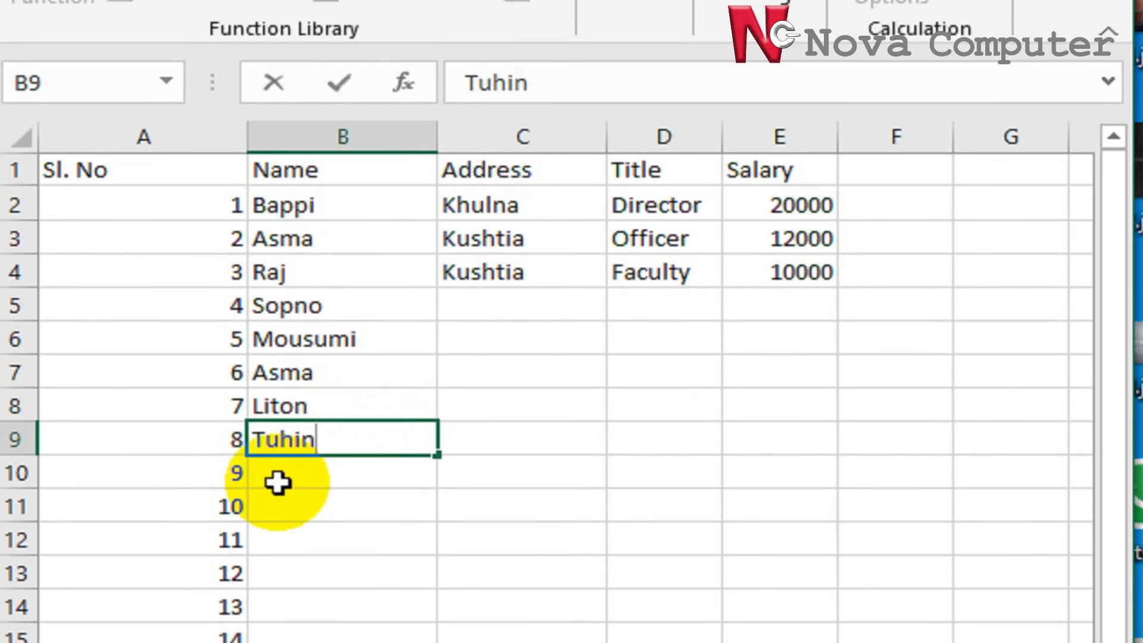
{"action": "left_click", "coordinate": [278, 528]}
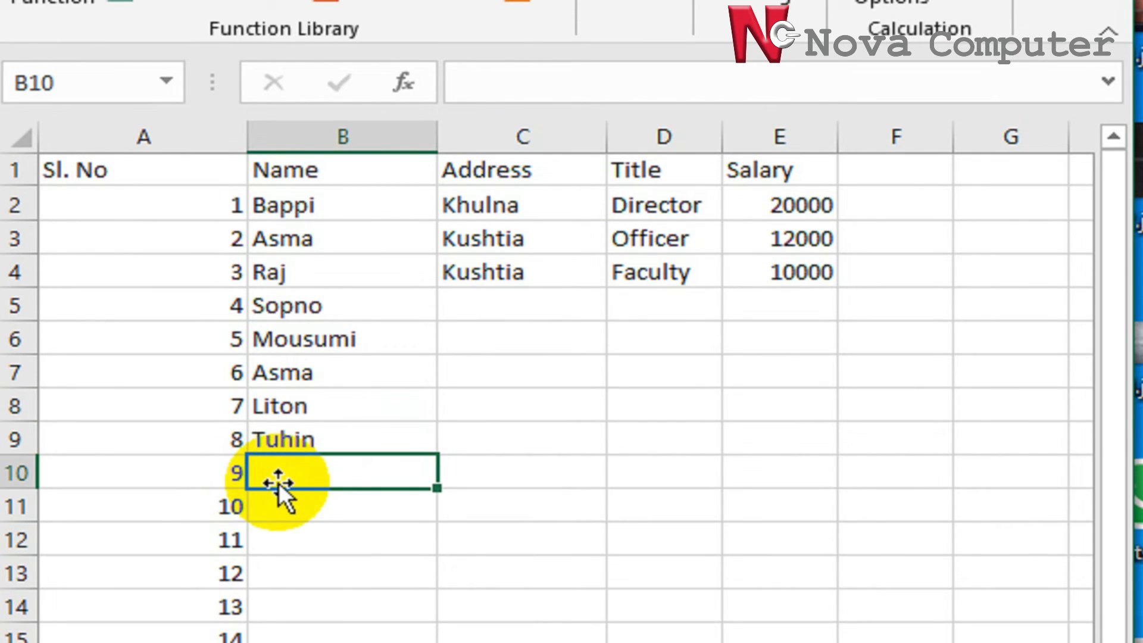
{"action": "type", "text": "Bappi"}
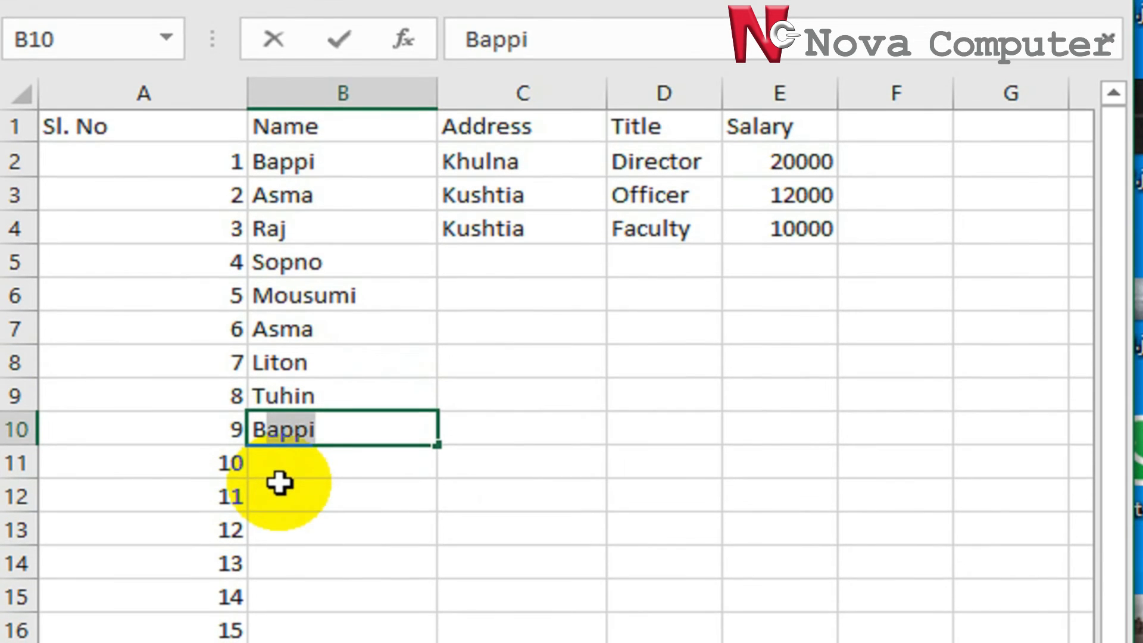
{"action": "left_click", "coordinate": [283, 512]}
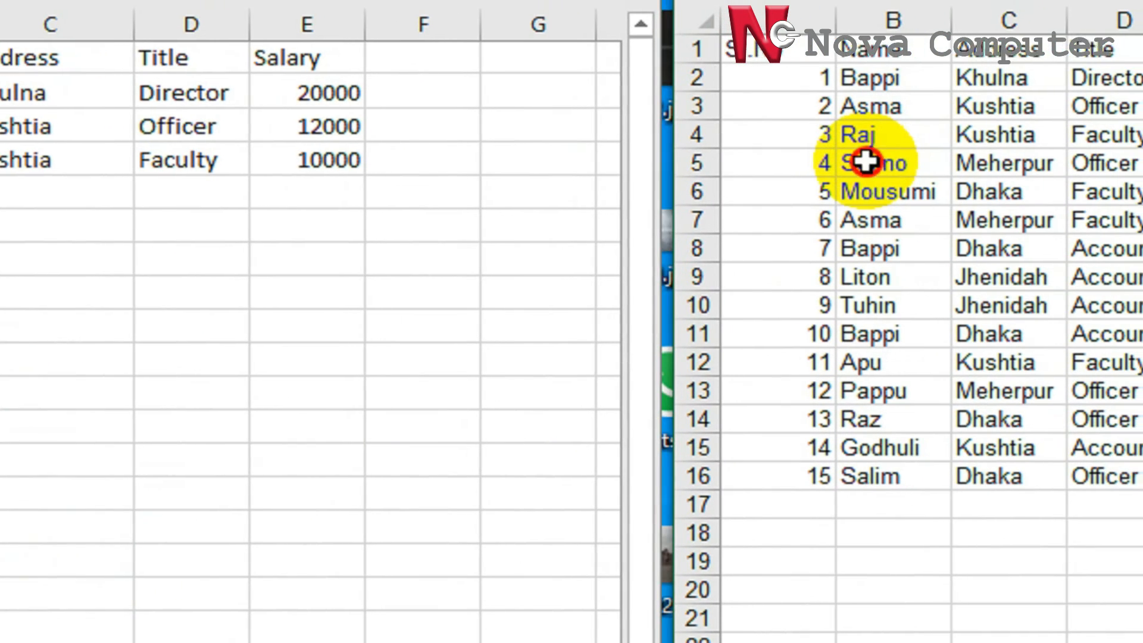
Switch to the source workbook nova1.xls and copy the employee data in B5:E16.
{"action": "left_click_drag", "start_coordinate": [853, 161], "coordinate": [1142, 470]}
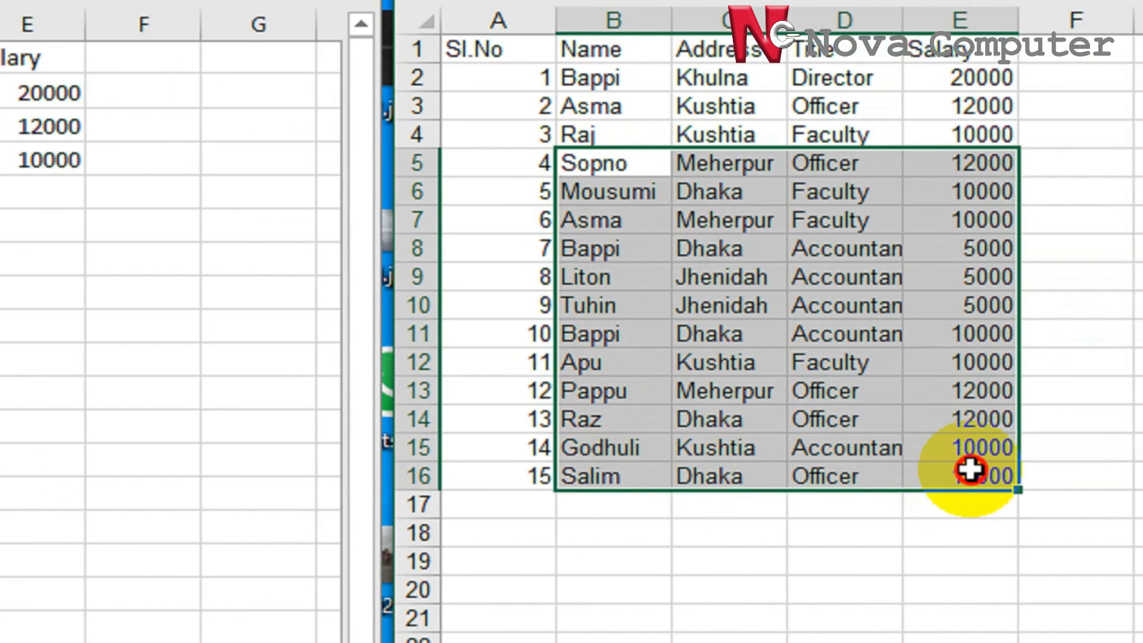
{"action": "left_click_drag", "start_coordinate": [970, 471], "coordinate": [969, 471]}
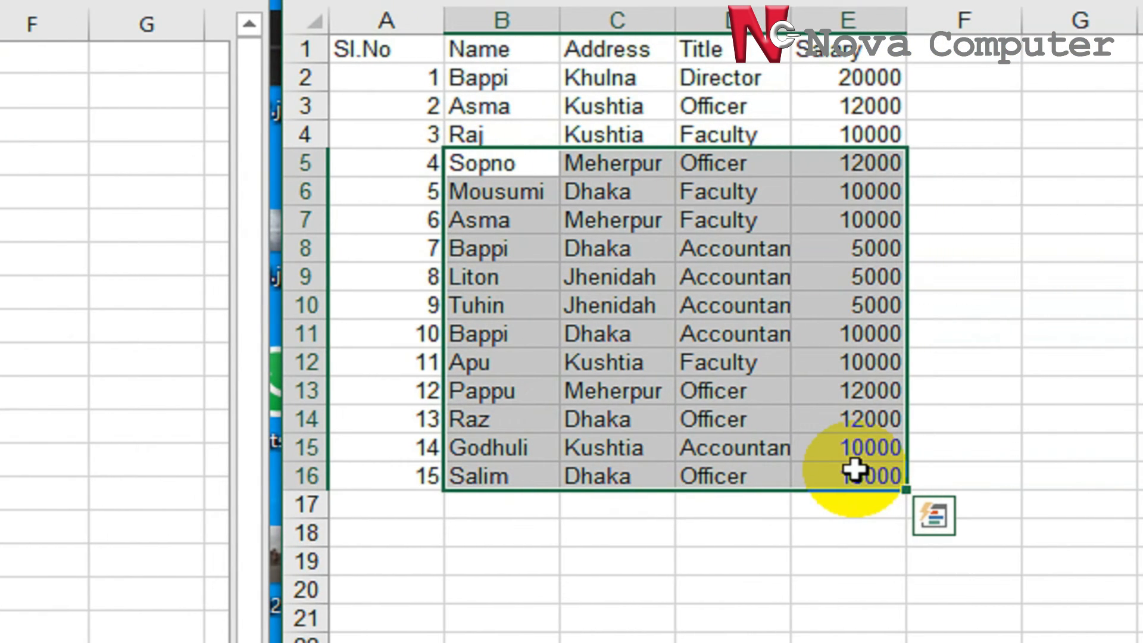
{"action": "key", "text": "ctrl+c"}
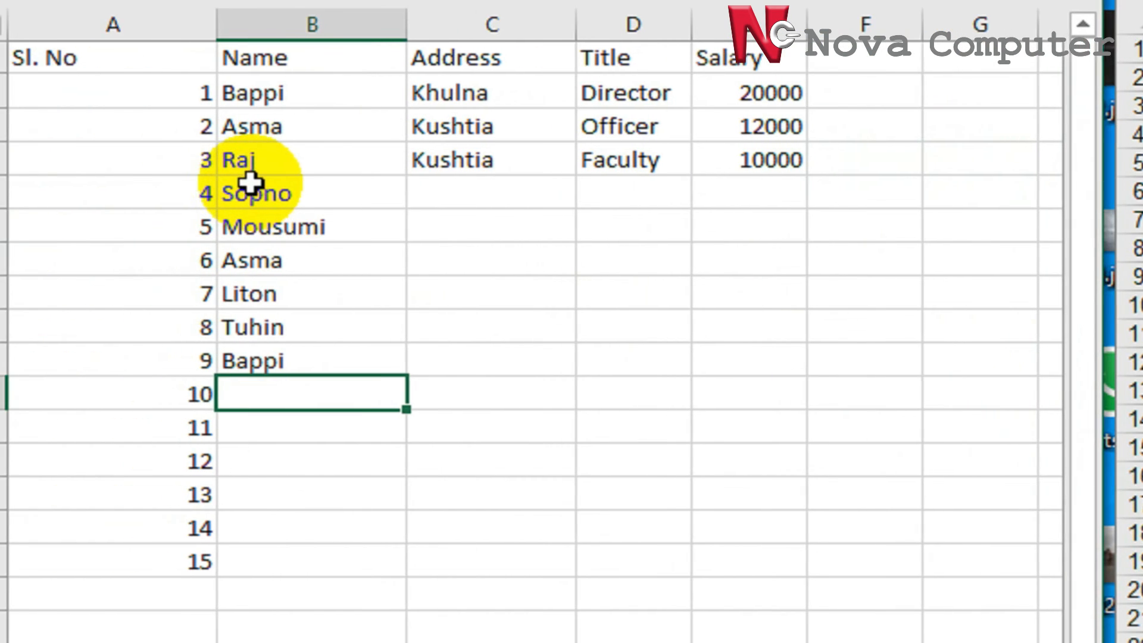
Paste the copied employee data over B5:E16 in the new workbook and deselect the range.
{"action": "left_click_drag", "start_coordinate": [250, 184], "coordinate": [699, 561]}
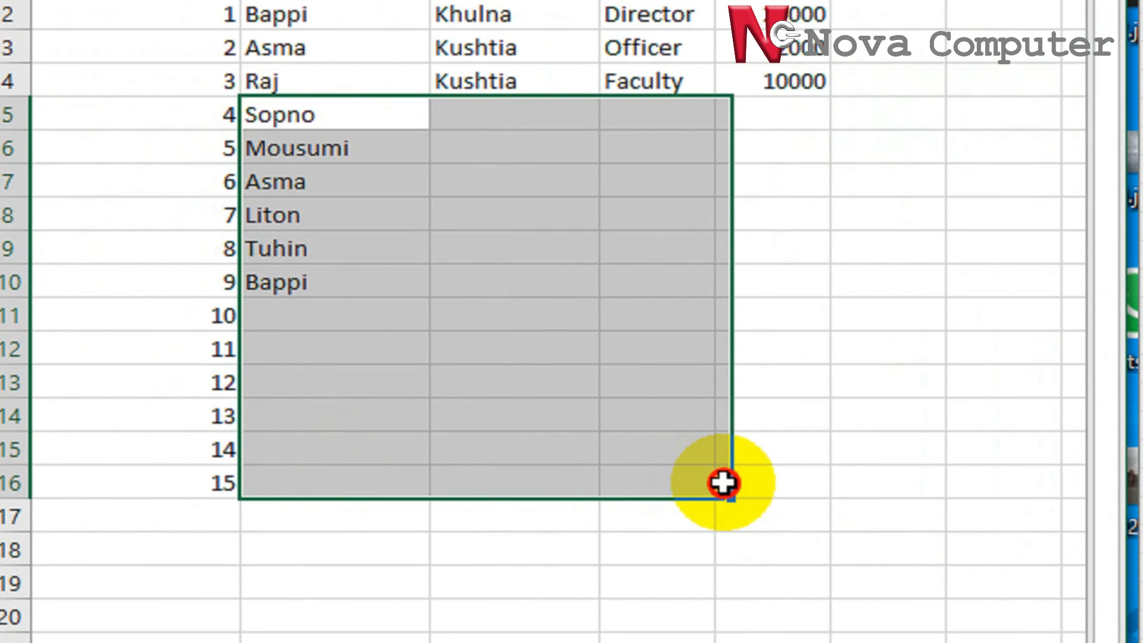
{"action": "left_click_drag", "start_coordinate": [723, 482], "coordinate": [754, 482]}
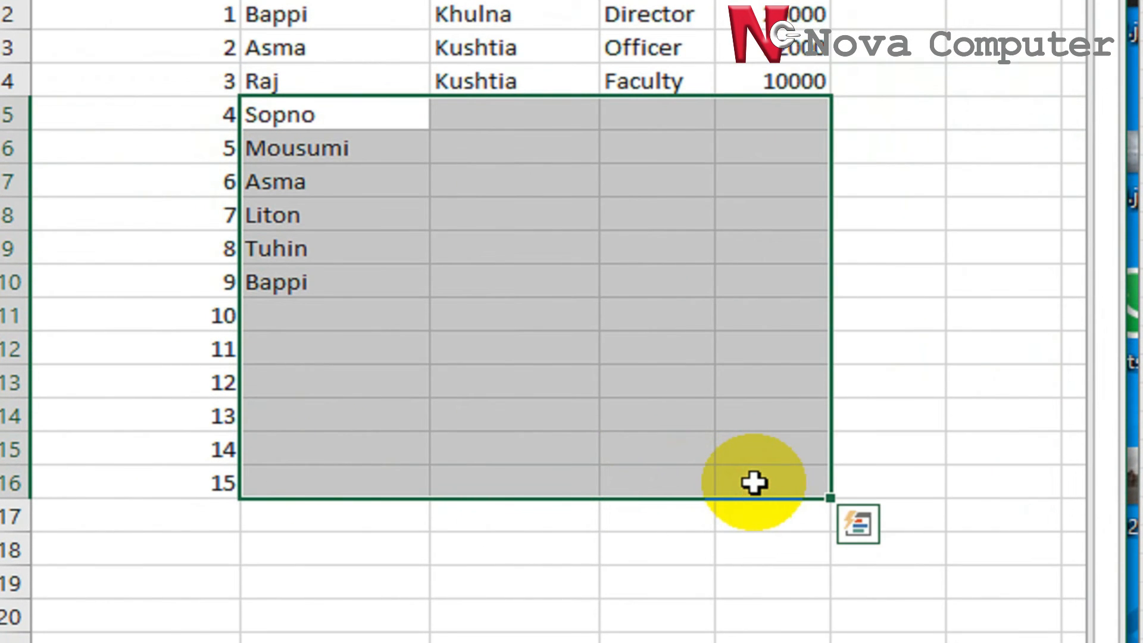
{"action": "key", "text": "ctrl+v"}
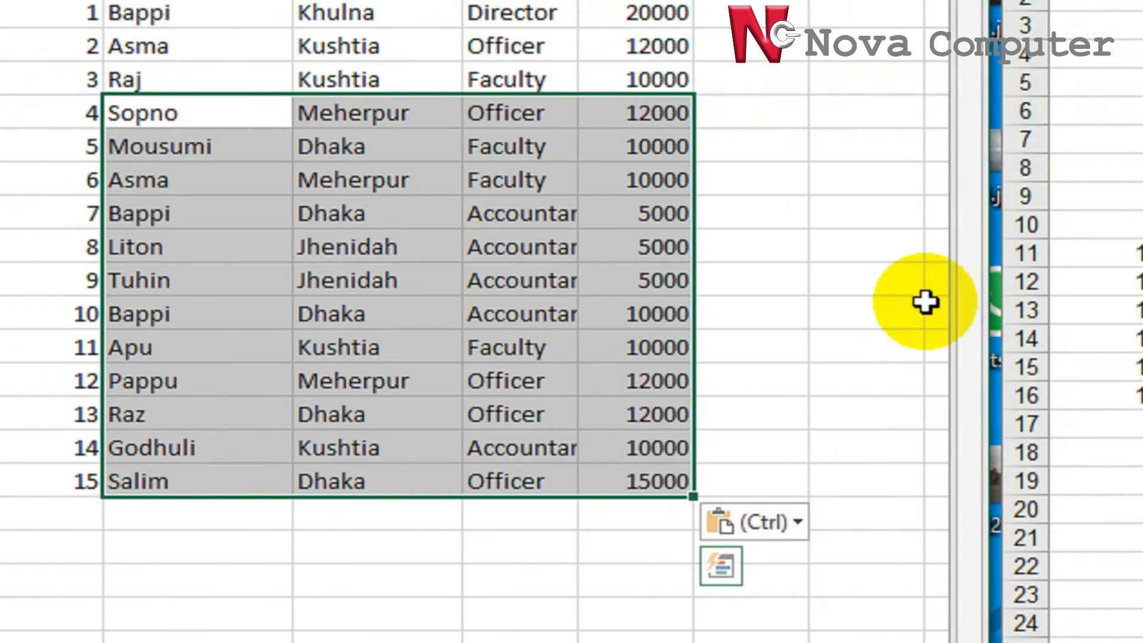
{"action": "left_click", "coordinate": [1063, 286]}
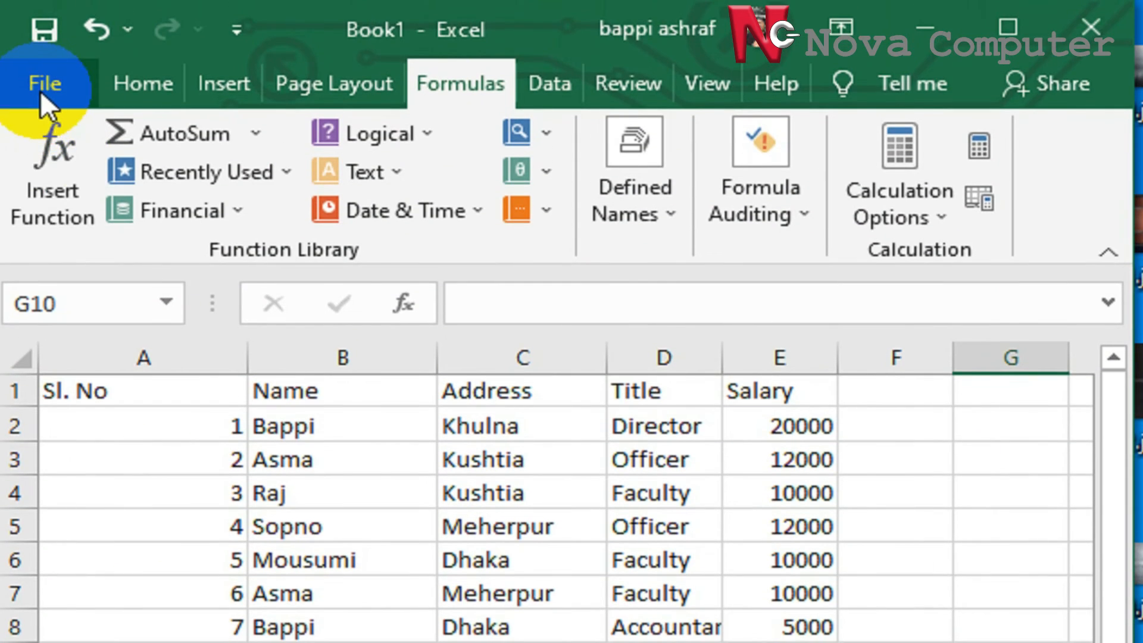
Save the new workbook as Ghuri01 in the Documents folder, in Excel Workbook (*.xlsx) format.
{"action": "left_click", "coordinate": [44, 74]}
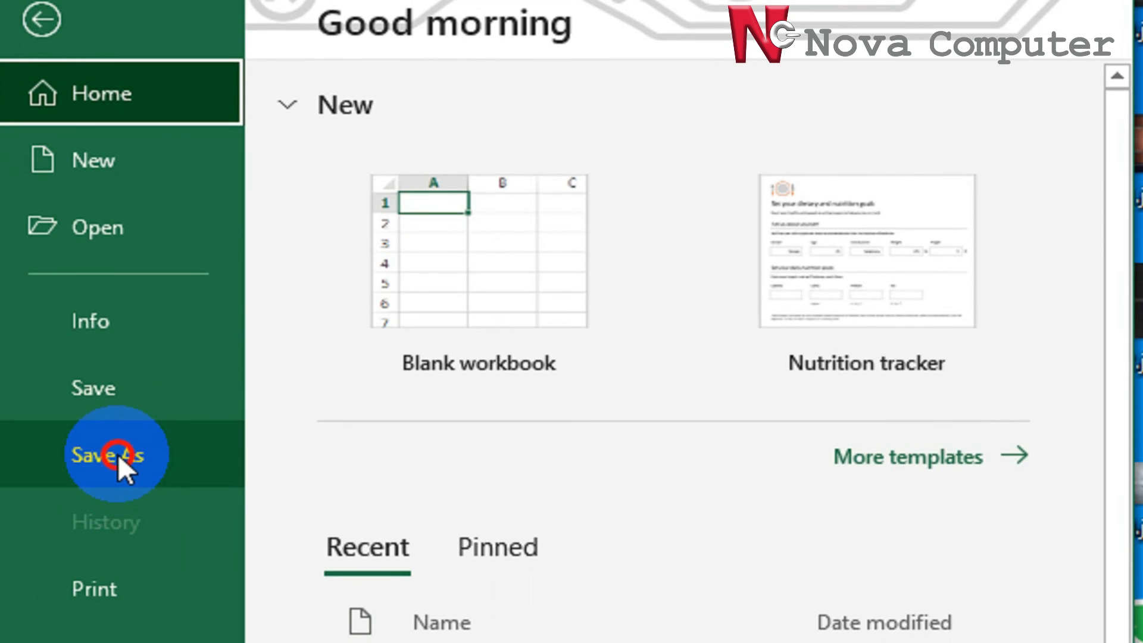
{"action": "left_click", "coordinate": [118, 455]}
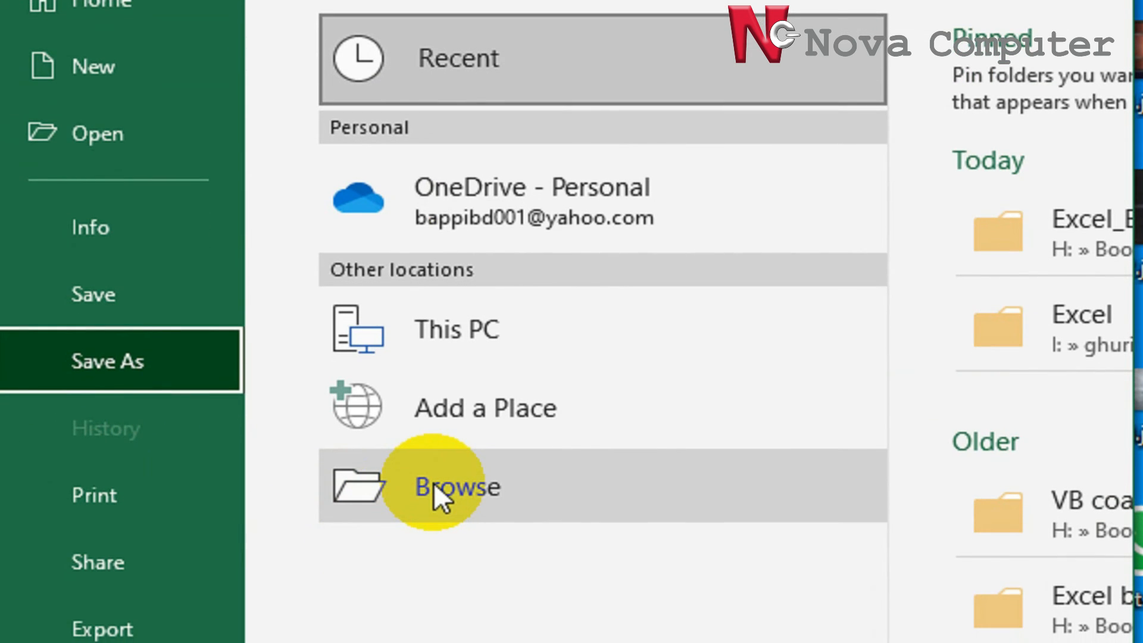
{"action": "left_click", "coordinate": [434, 483]}
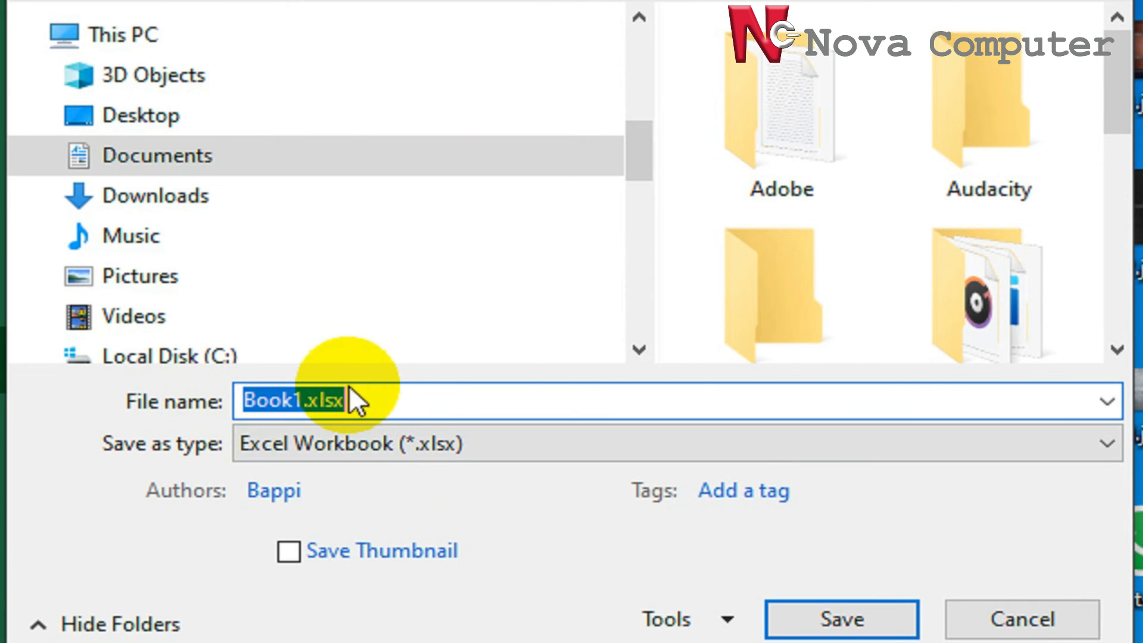
{"action": "left_click_drag", "start_coordinate": [372, 395], "coordinate": [145, 409]}
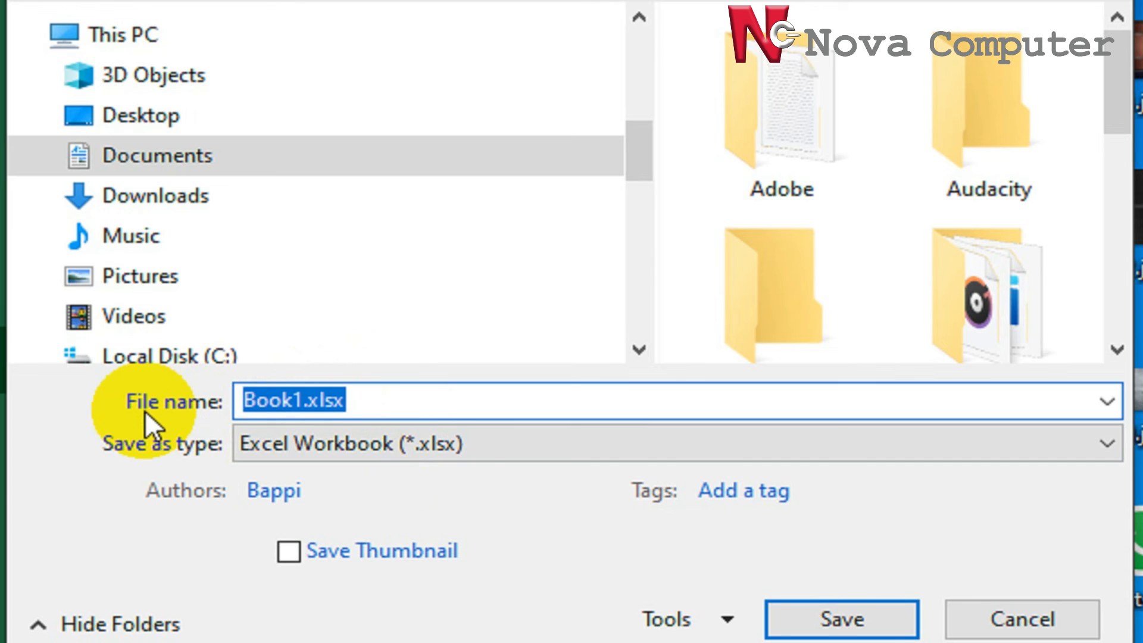
{"action": "type", "text": "Ghuri01"}
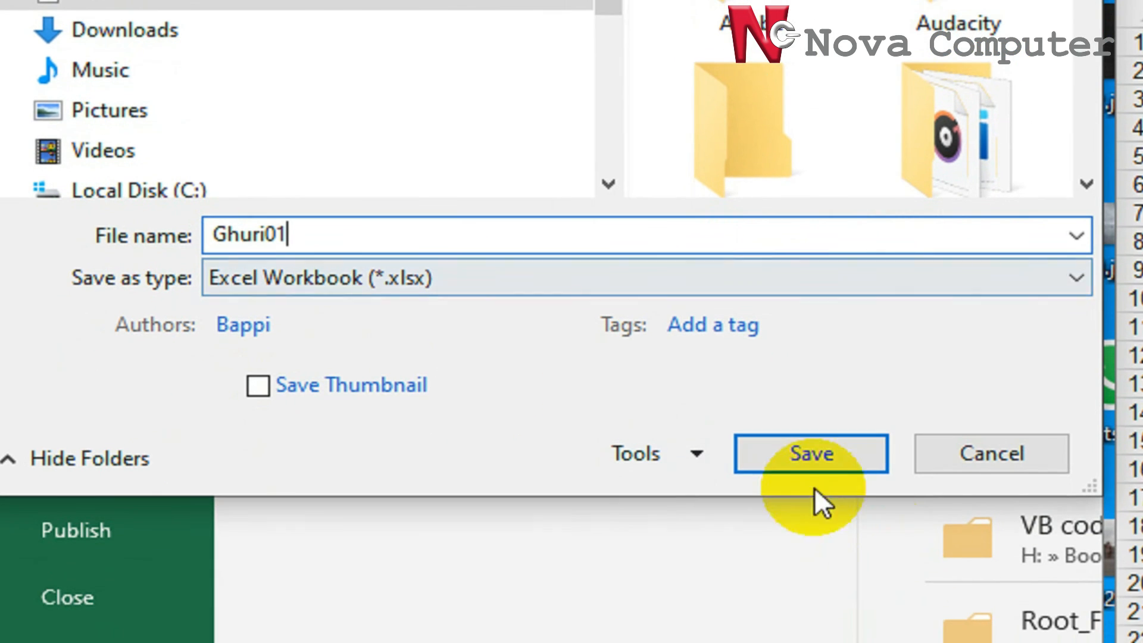
{"action": "left_click", "coordinate": [833, 557]}
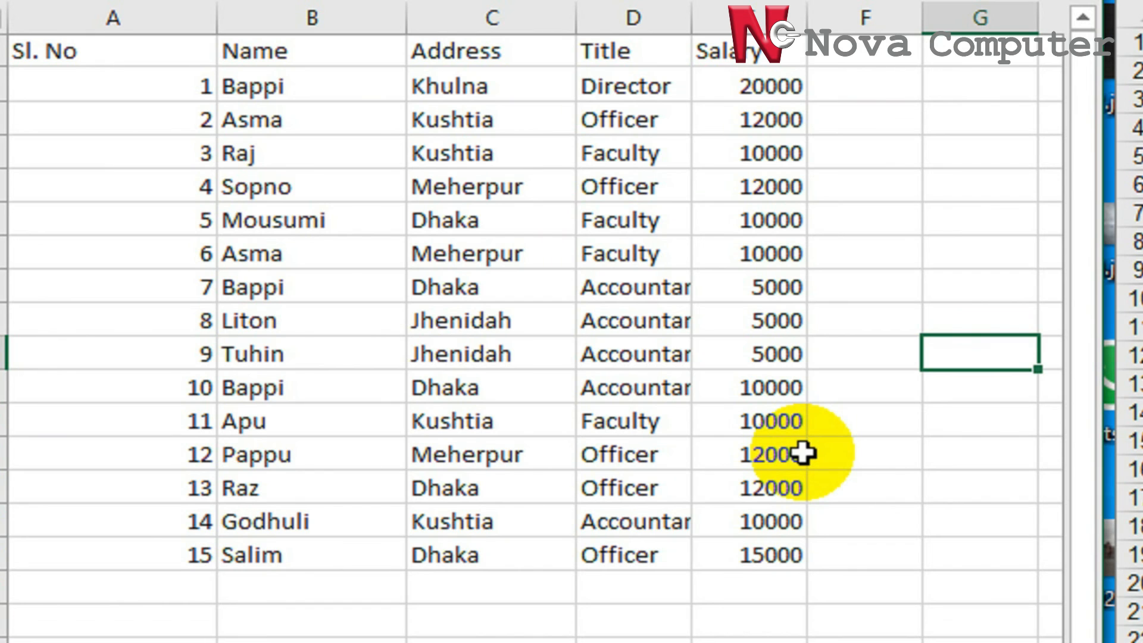